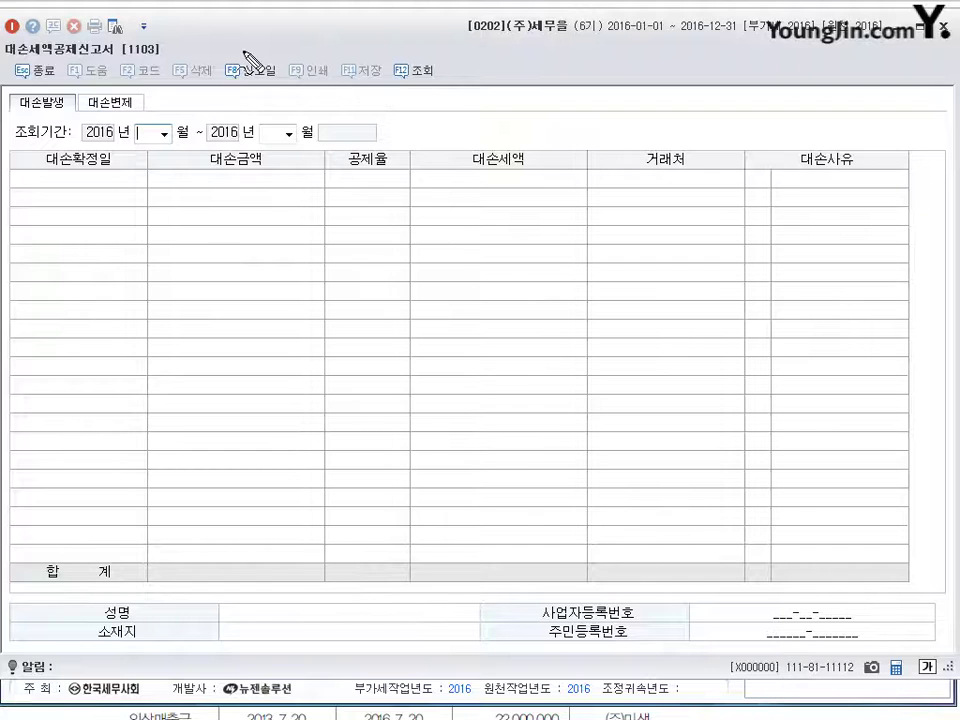
left_click_drag(18, 112, 131, 109)
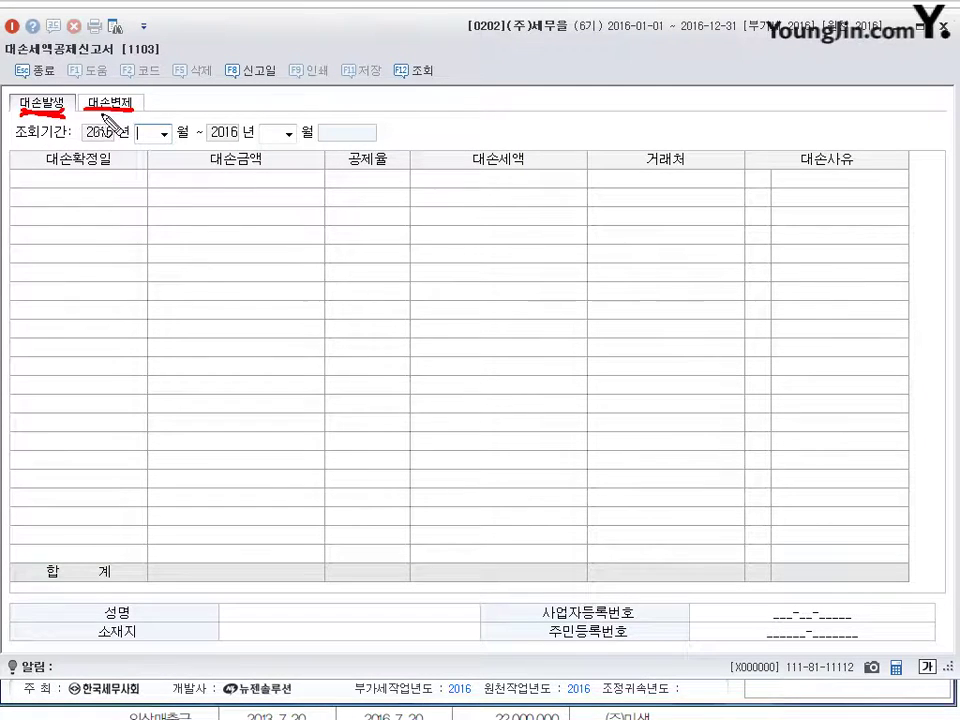
left_click_drag(28, 124, 28, 232)
left_click_drag(20, 142, 34, 124)
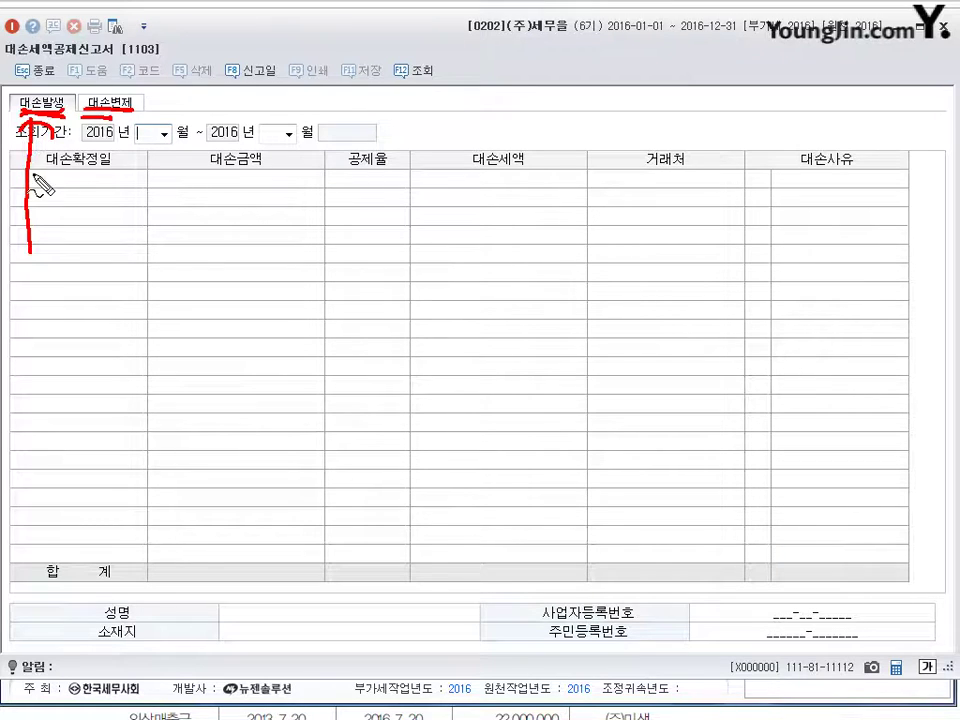
mouse_move(20, 250)
left_mouse_down()
mouse_move(28, 294)
mouse_move(43, 274)
mouse_move(62, 300)
mouse_move(125, 292)
left_mouse_up()
mouse_move(118, 132)
left_mouse_down()
mouse_move(128, 215)
mouse_move(118, 128)
left_mouse_up()
left_click_drag(122, 130, 145, 156)
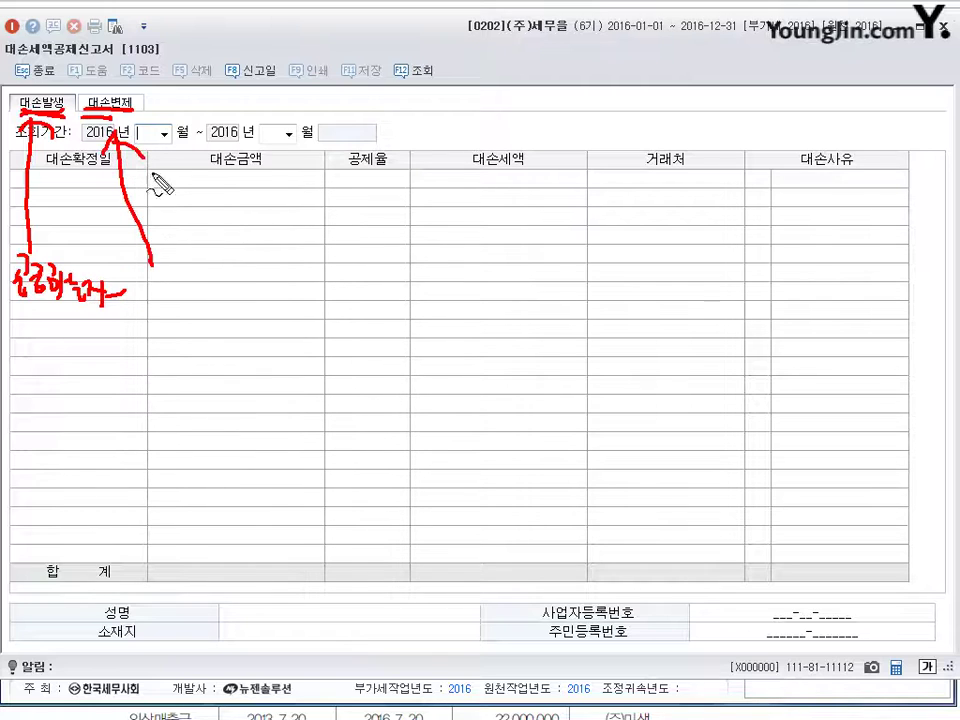
mouse_move(128, 215)
left_mouse_down()
mouse_move(167, 296)
mouse_move(204, 276)
mouse_move(231, 298)
mouse_move(270, 305)
mouse_move(295, 286)
left_mouse_up()
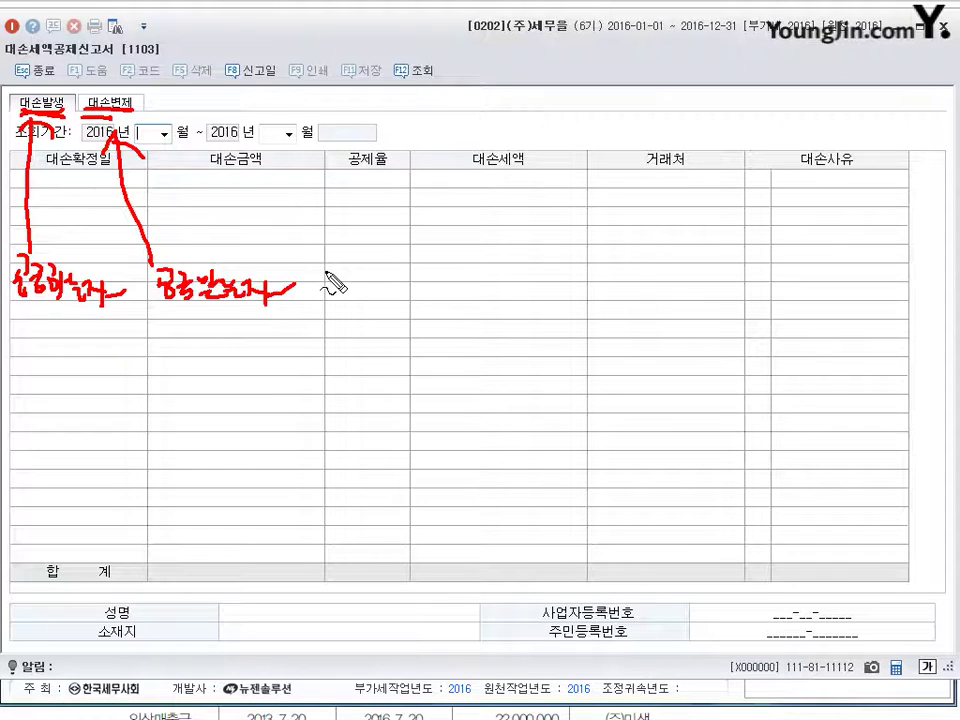
key("Escape")
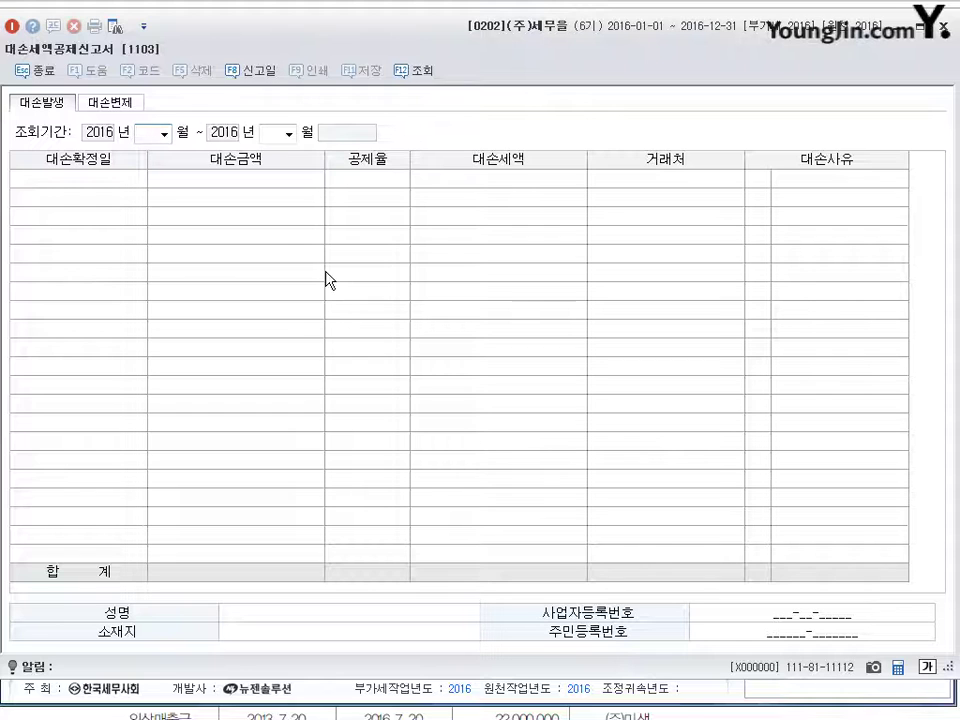
- Set the bad debt occurrence (대손발생) query period to April through June 2016
type("4")
key("Return")
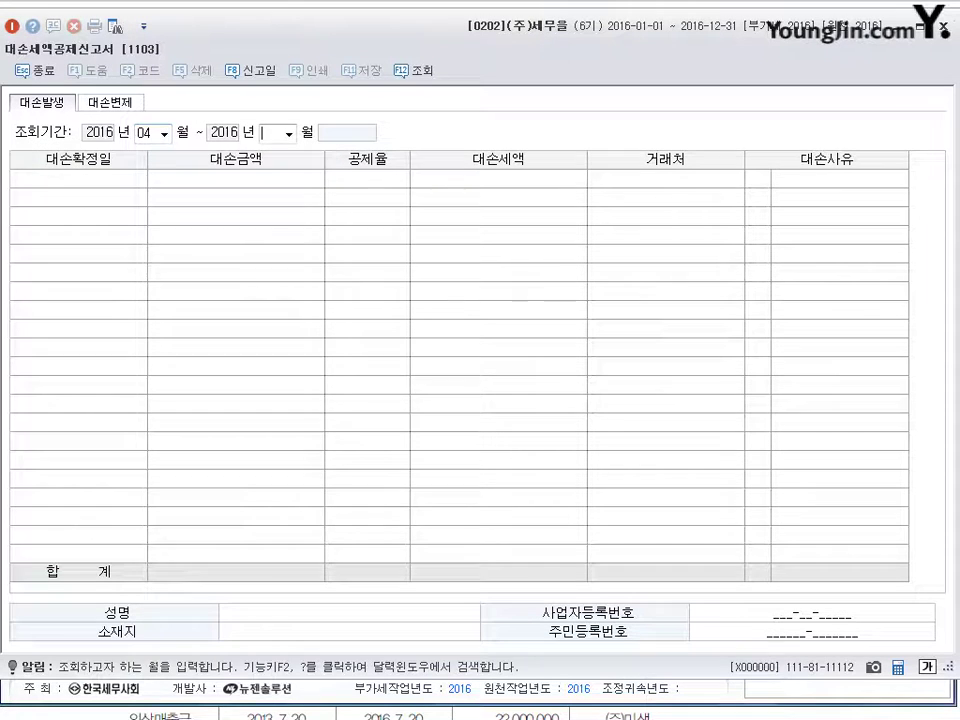
type("6")
key("Return")
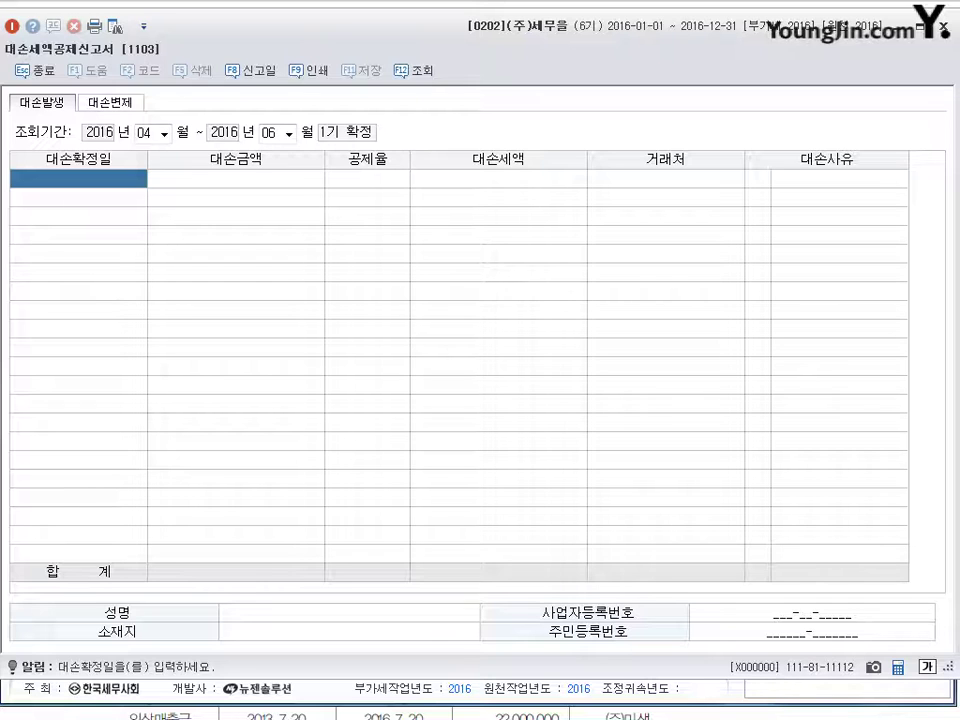
- Start the first bad debt row with confirmation date 2016-02-28 and a bad debt amount of 8,800,000
type("2016-__-__")
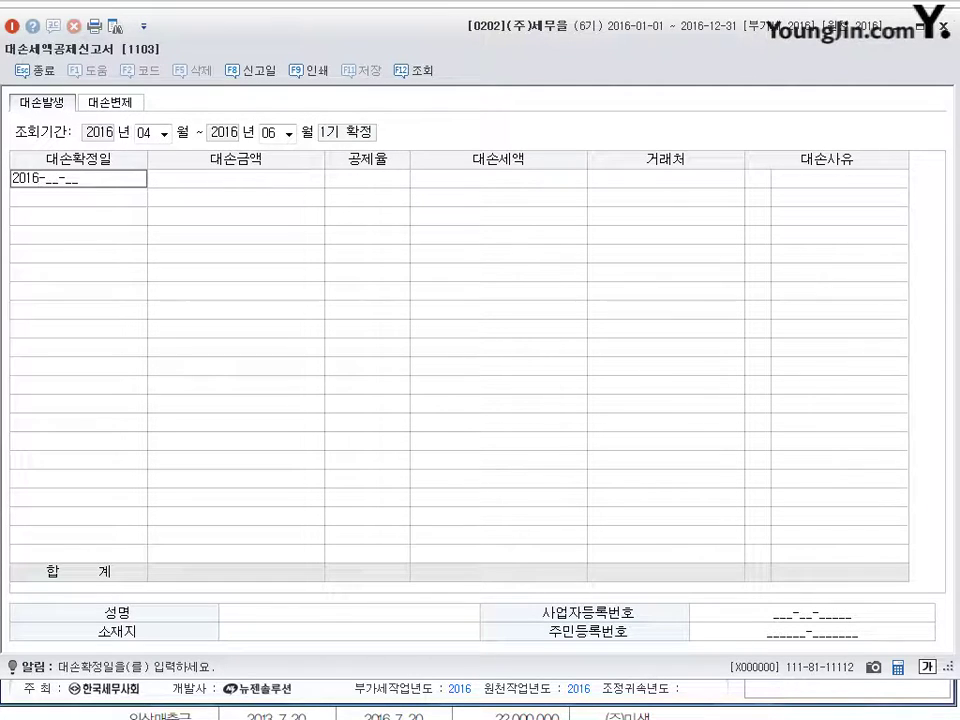
type("2")
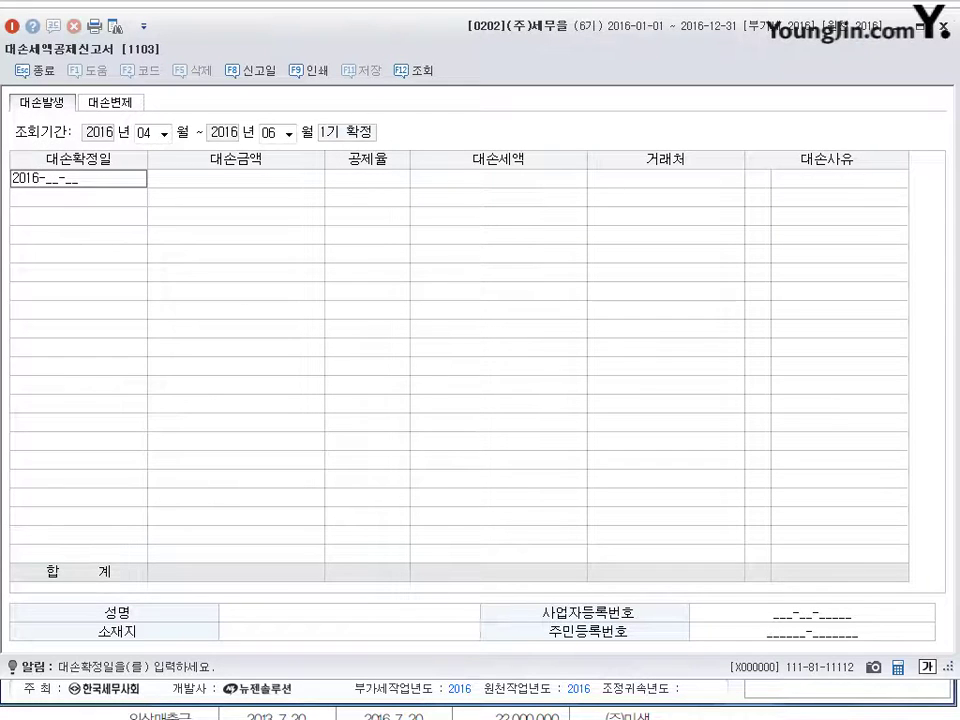
type("016-02-2")
type("8")
key("Return")
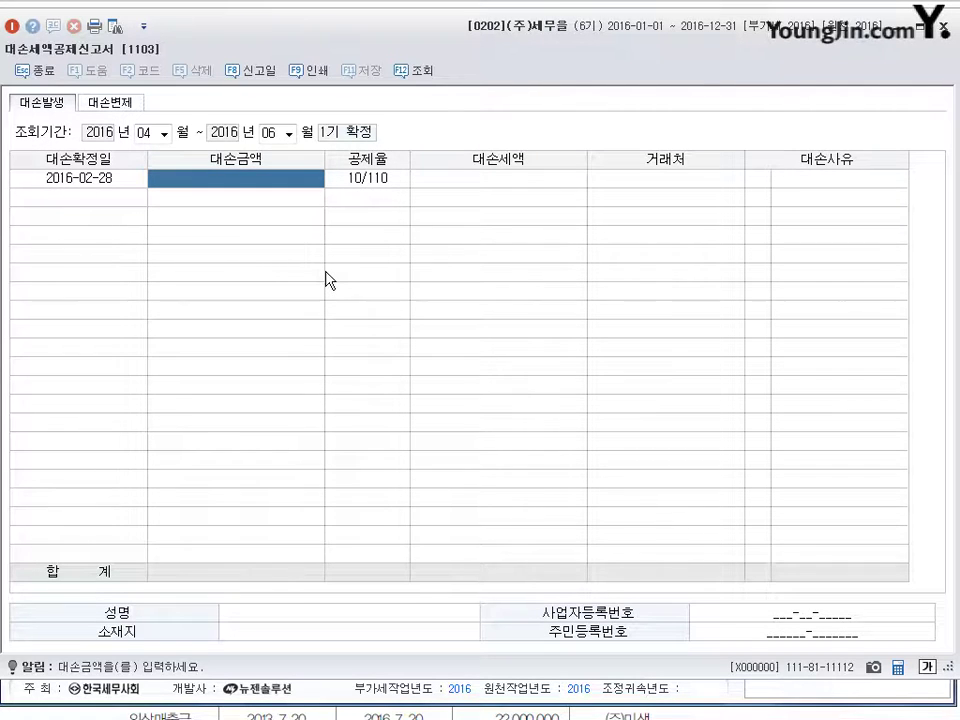
type("8,800,000")
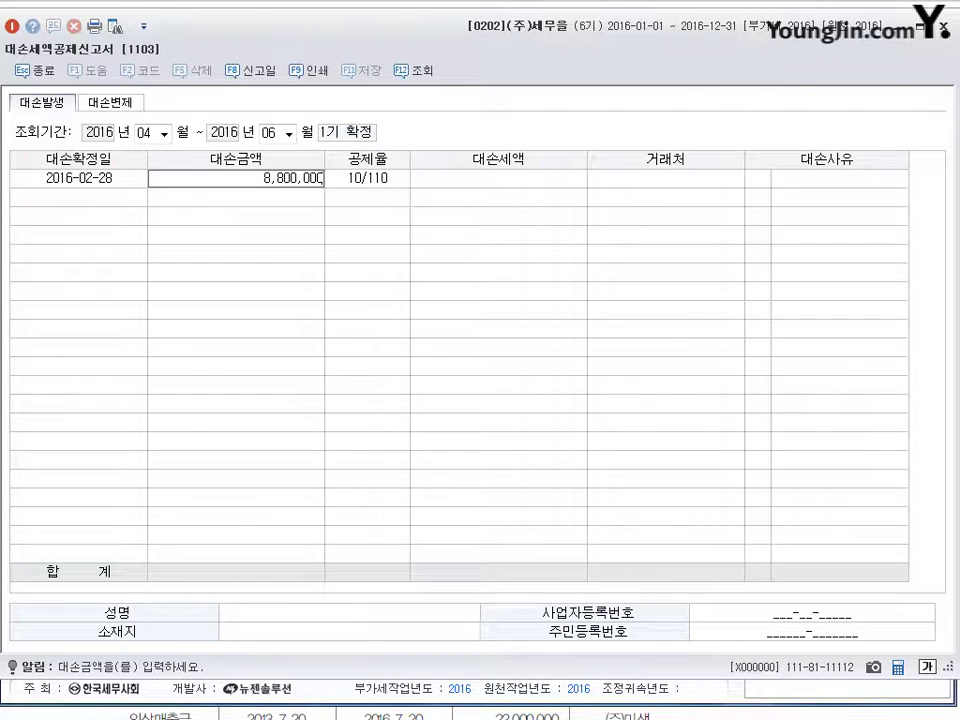
key("Return")
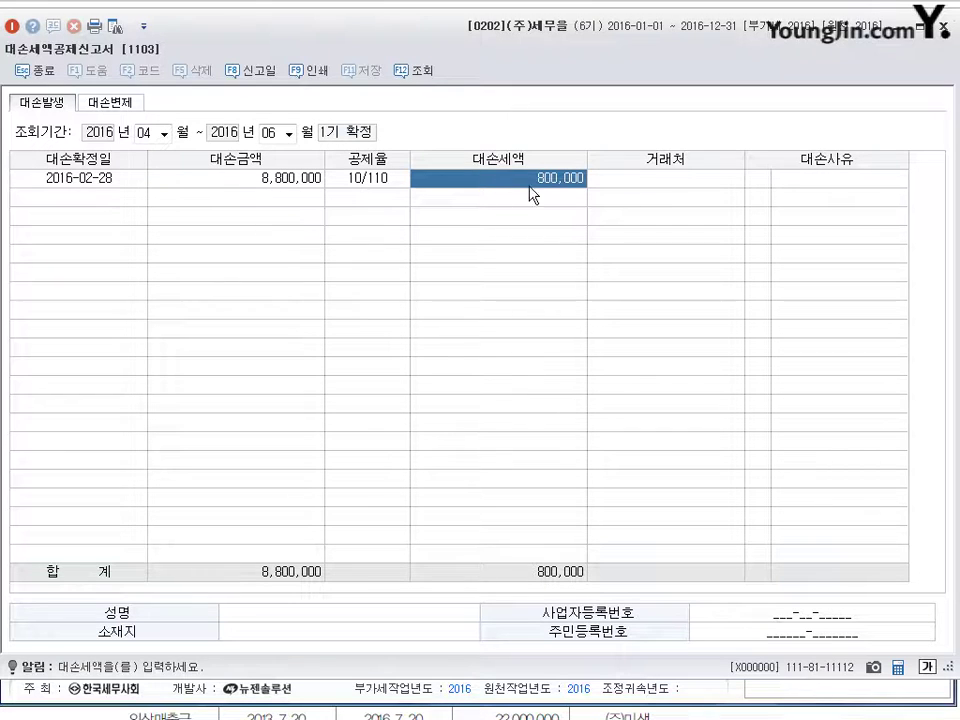
- Assign customer 경기전자(주) to the first row and set its bad debt reason to 6:소멸시효완성
left_click(645, 182)
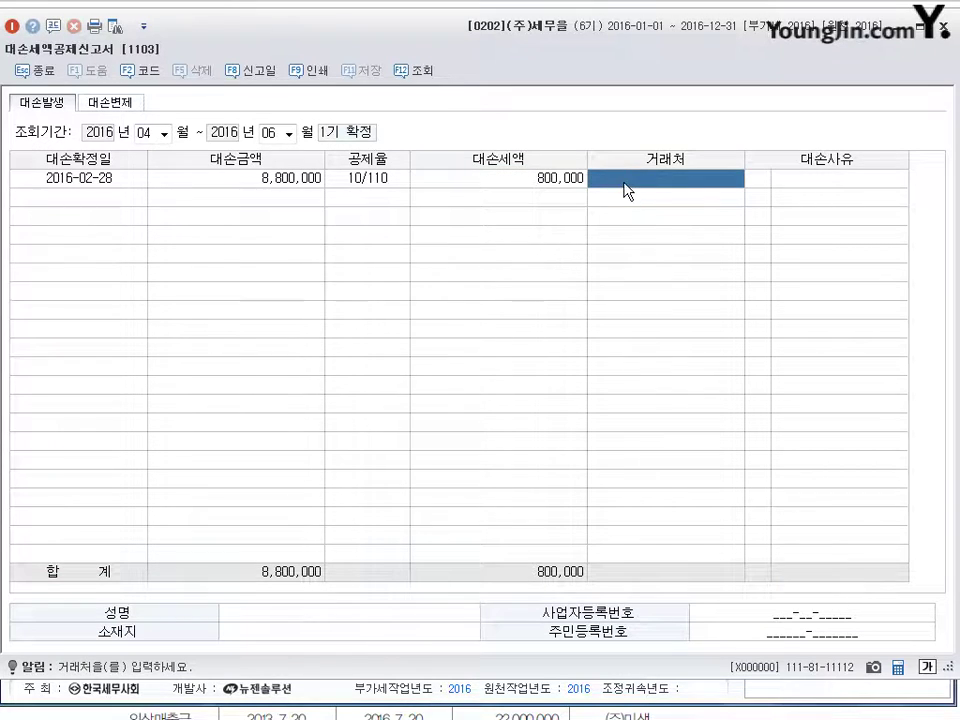
key("F2")
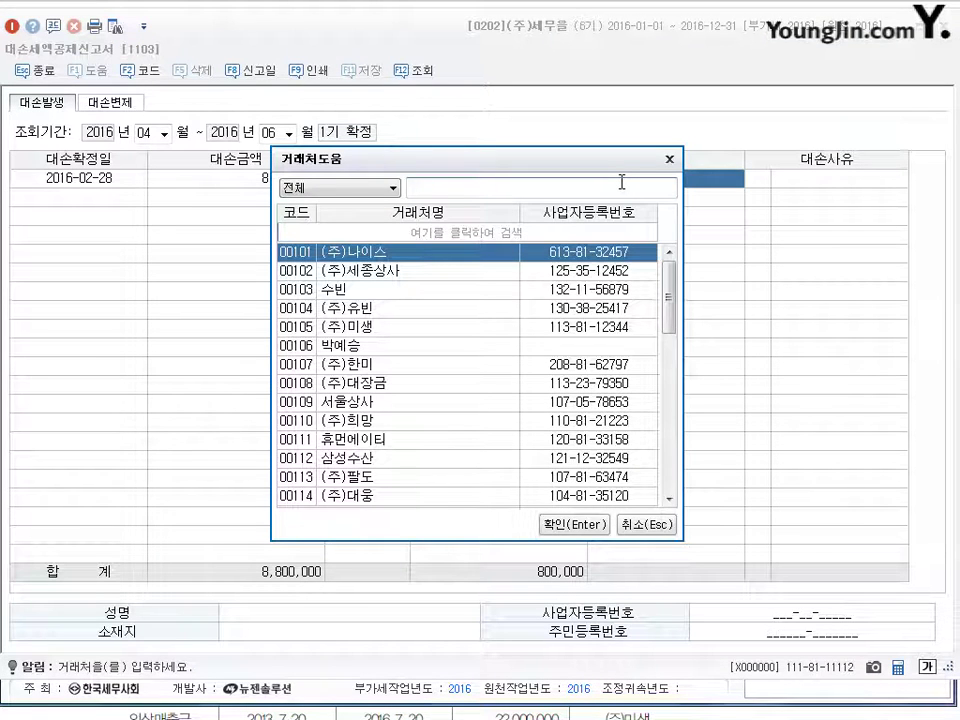
type("경기")
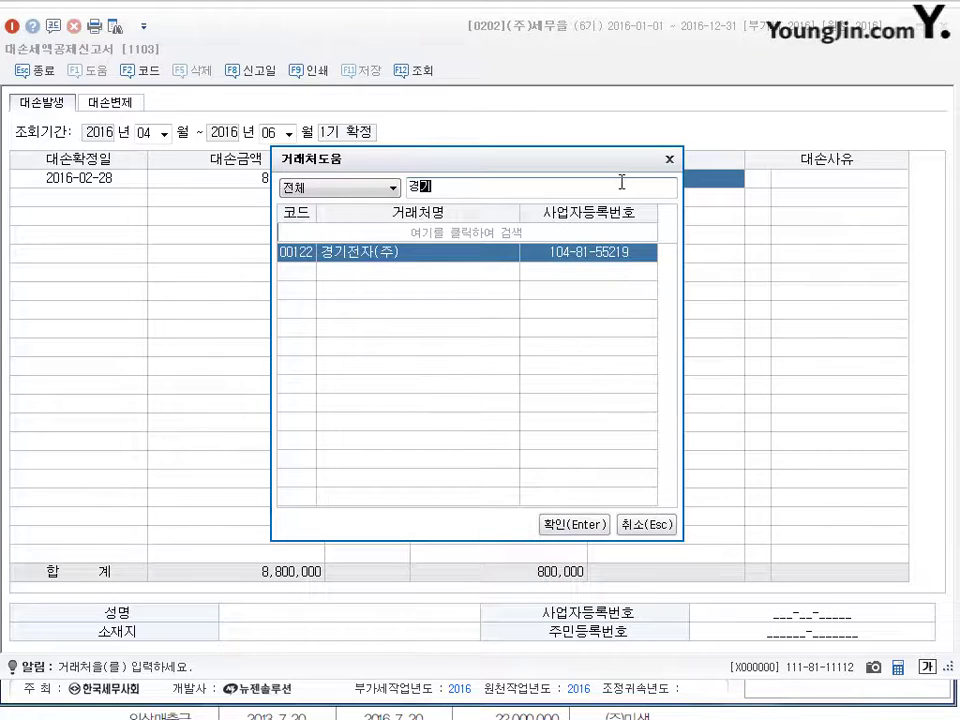
key("Return")
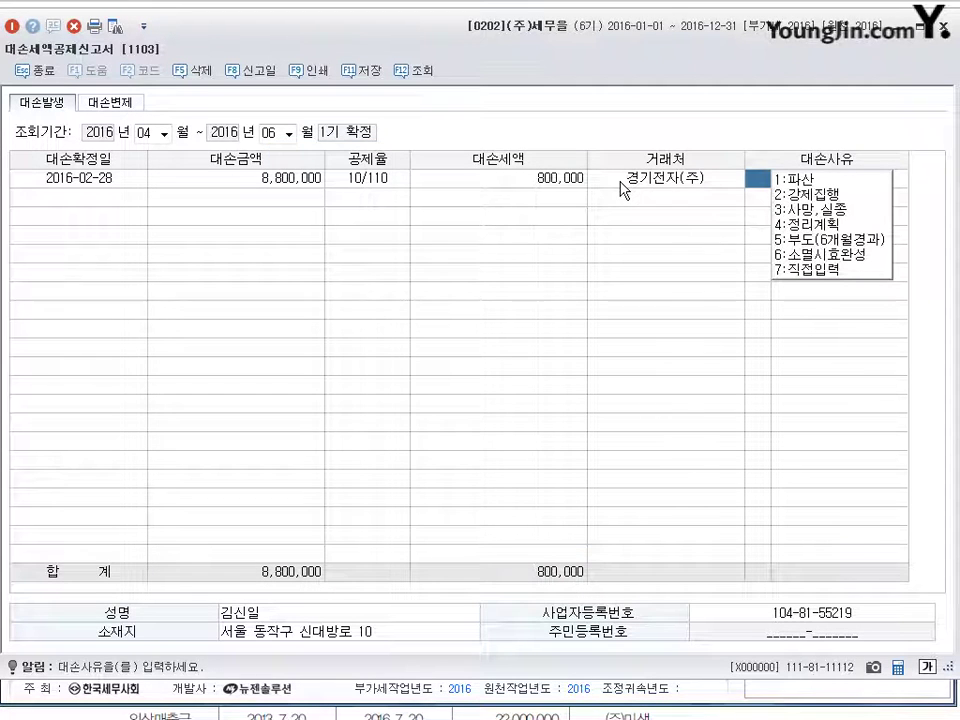
left_click(818, 254)
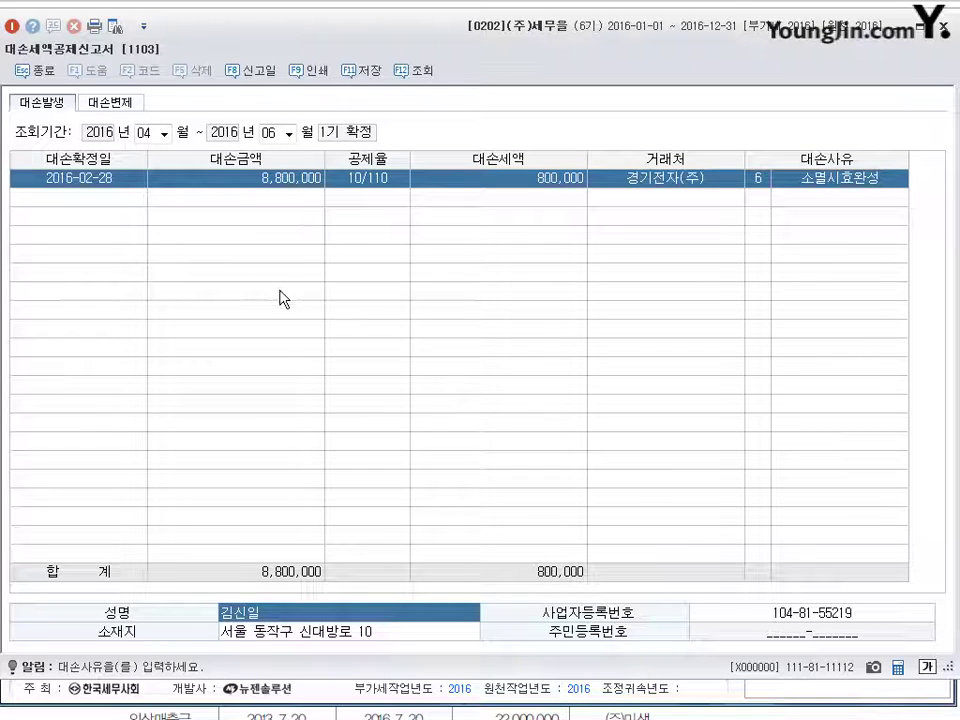
left_click(633, 181)
key("F2")
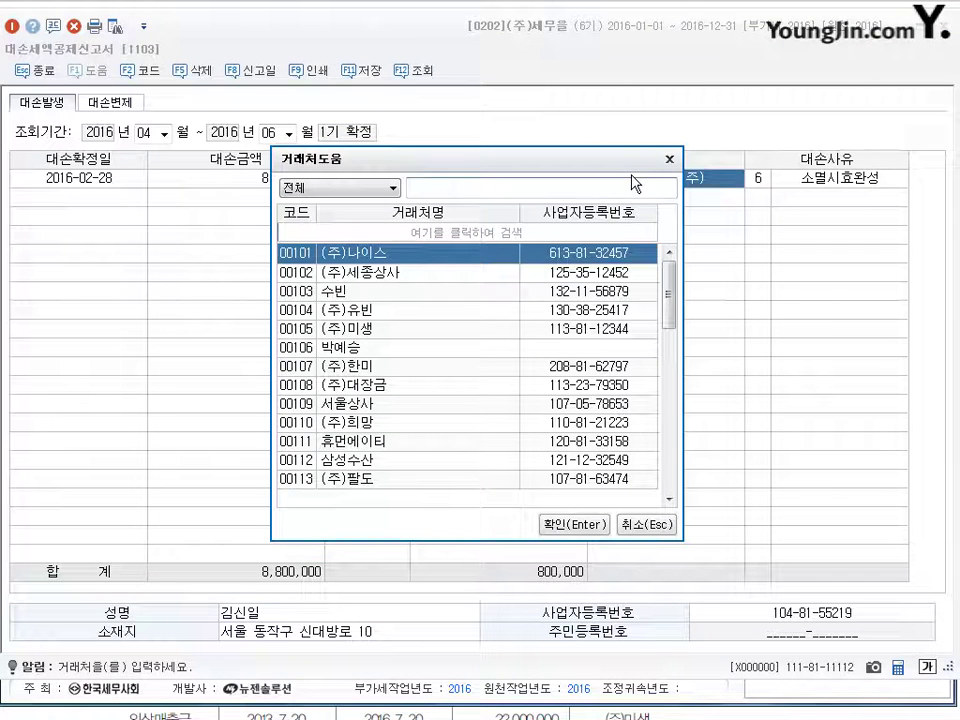
left_click(662, 525)
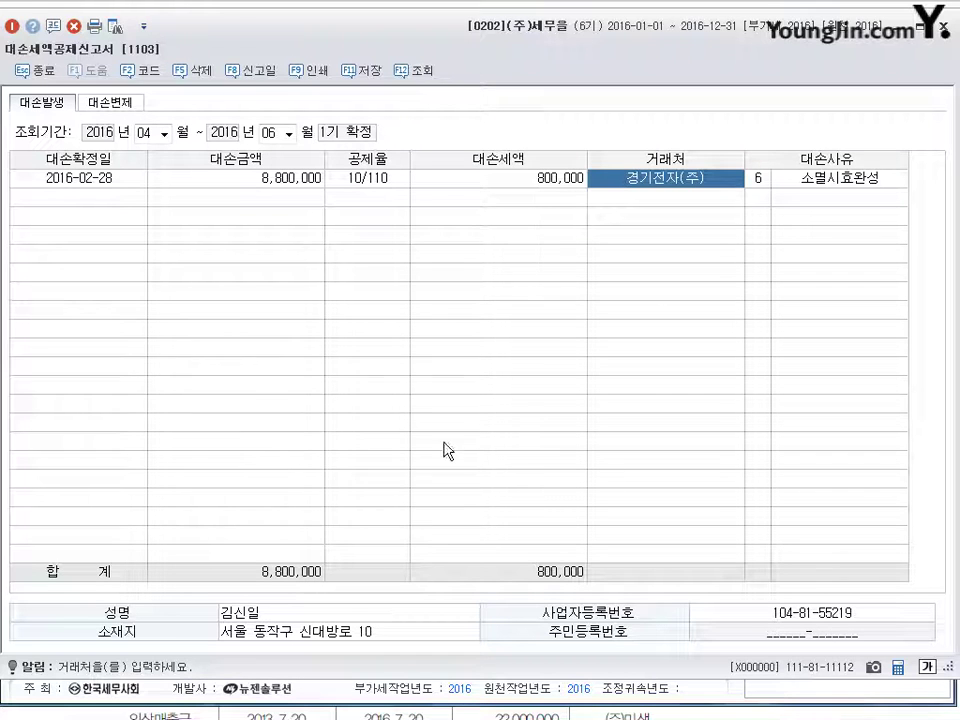
- Start a second bad debt row with confirmation date 2016-06-29 and a bad debt amount of 3,300,000
left_click(97, 199)
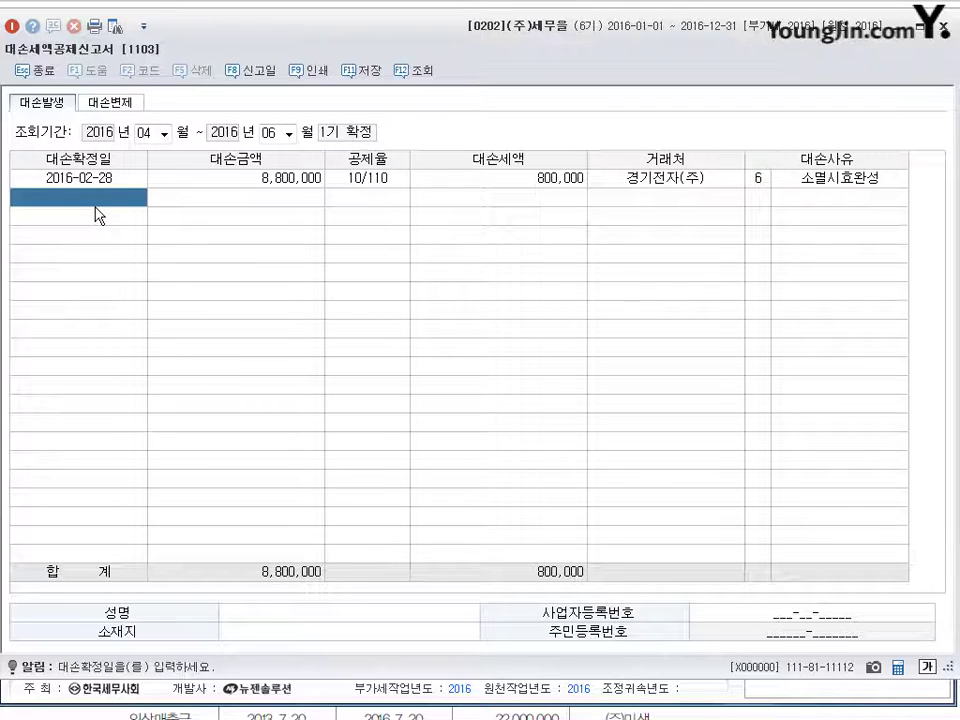
type("2016-__-__")
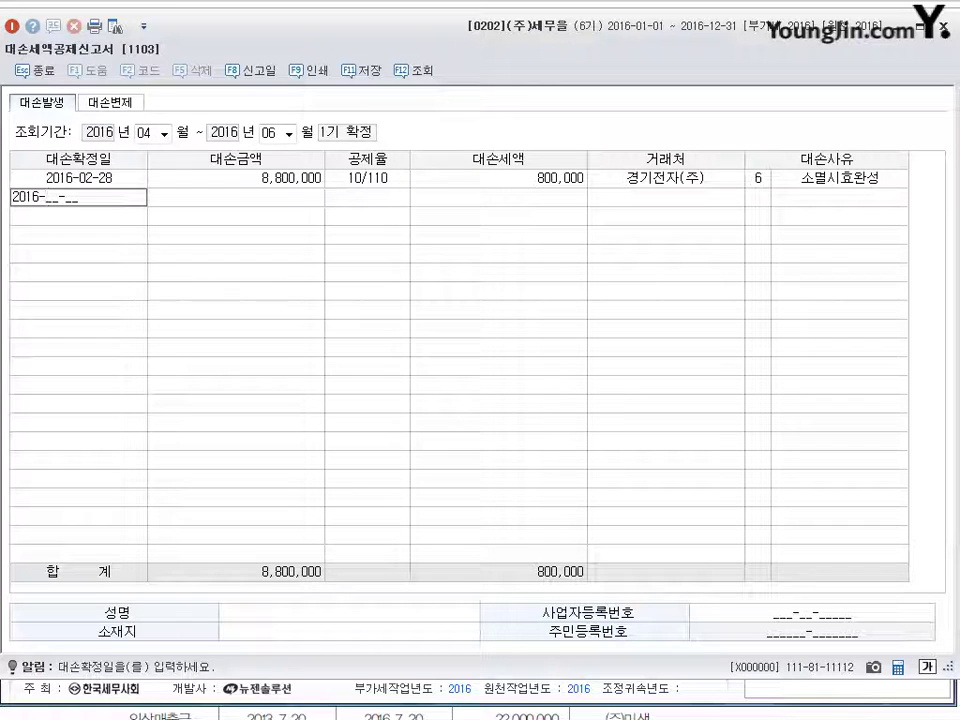
type("0629")
key("Return")
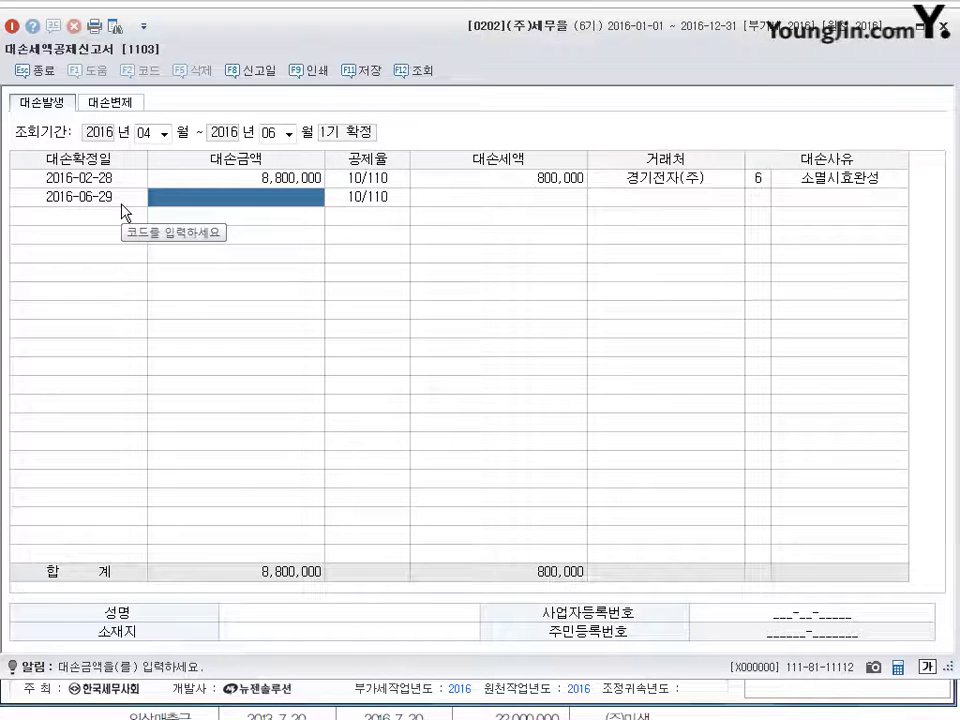
type("3300000")
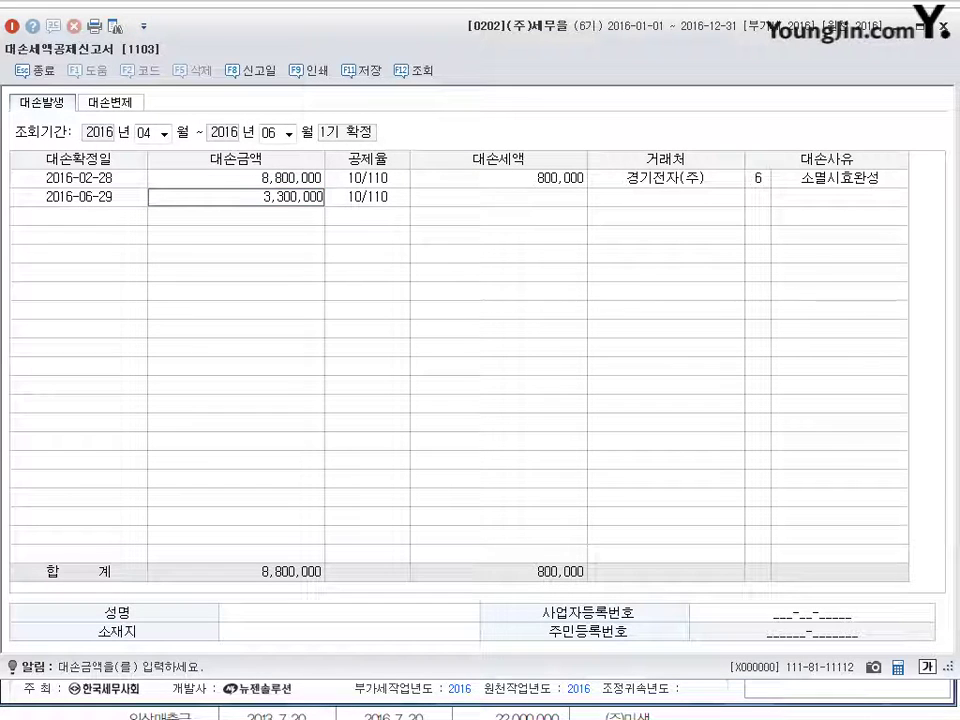
key("Return")
key("Return")
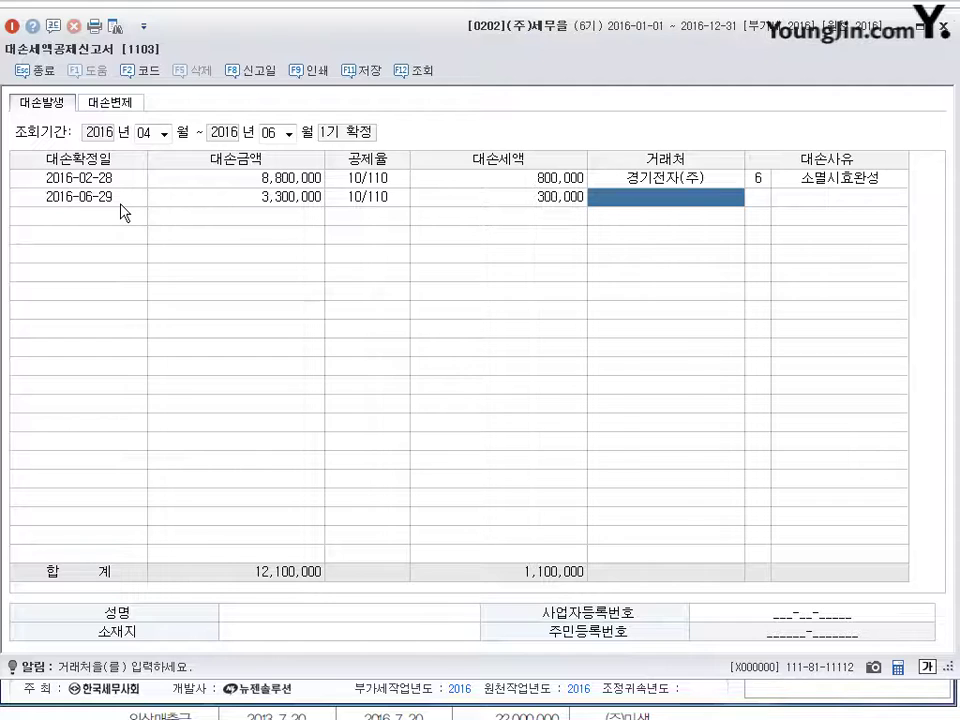
- Assign customer (주)성북상사 to the second row and set its bad debt reason to 5:부도(6개월경과)
key("F2")
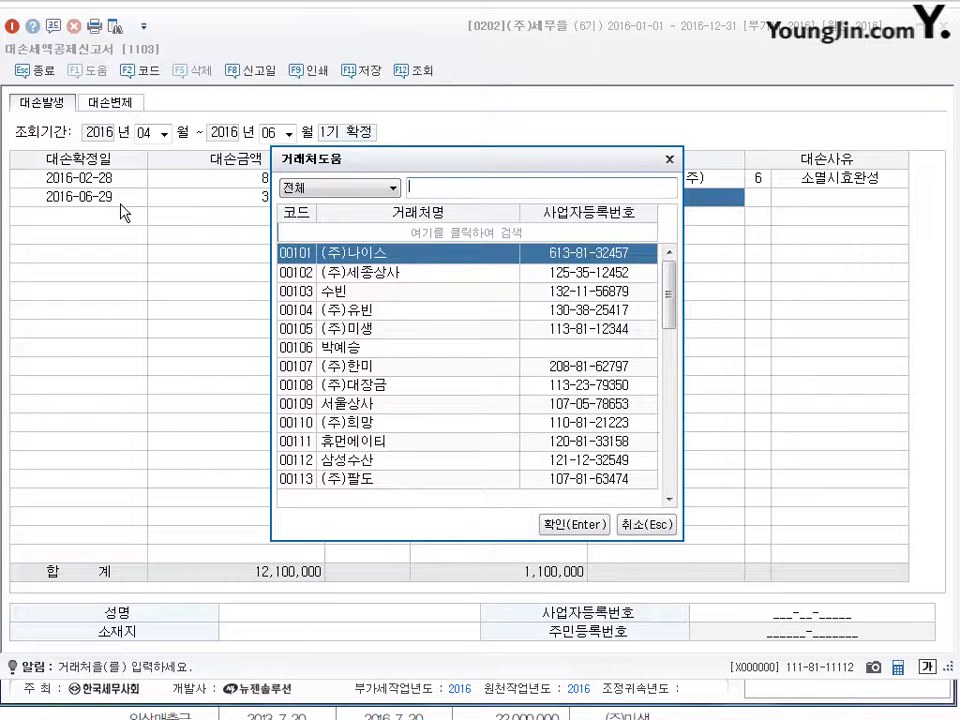
type("서")
type("성북")
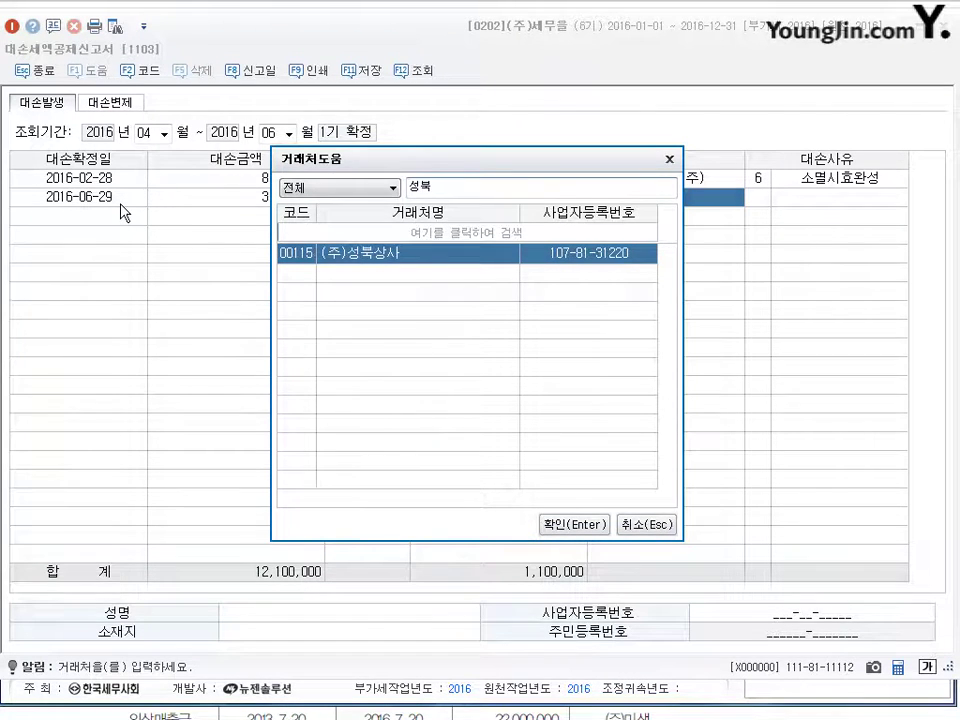
key("Return")
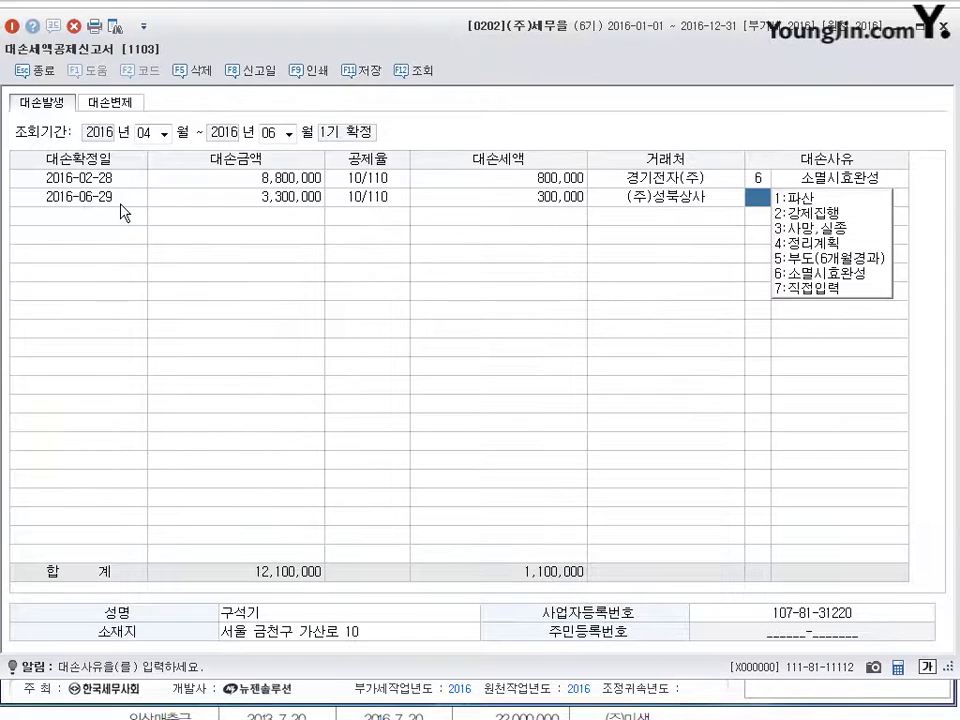
left_click(856, 259)
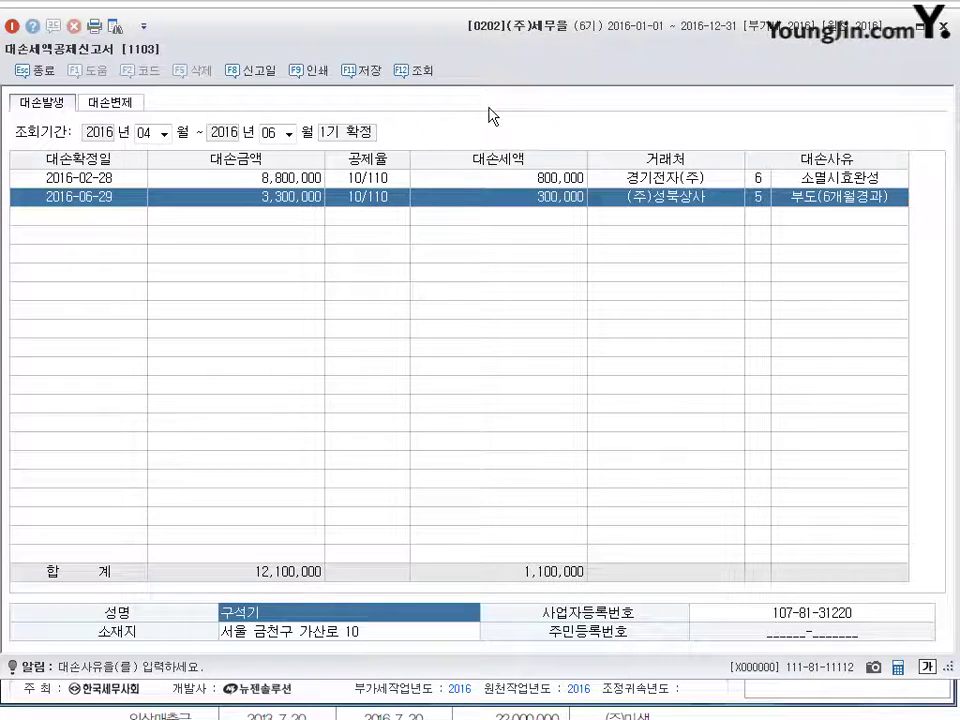
- Save and close the bad debt tax credit report, and open the VAT return (부가가치세신고서)
left_click(378, 78)
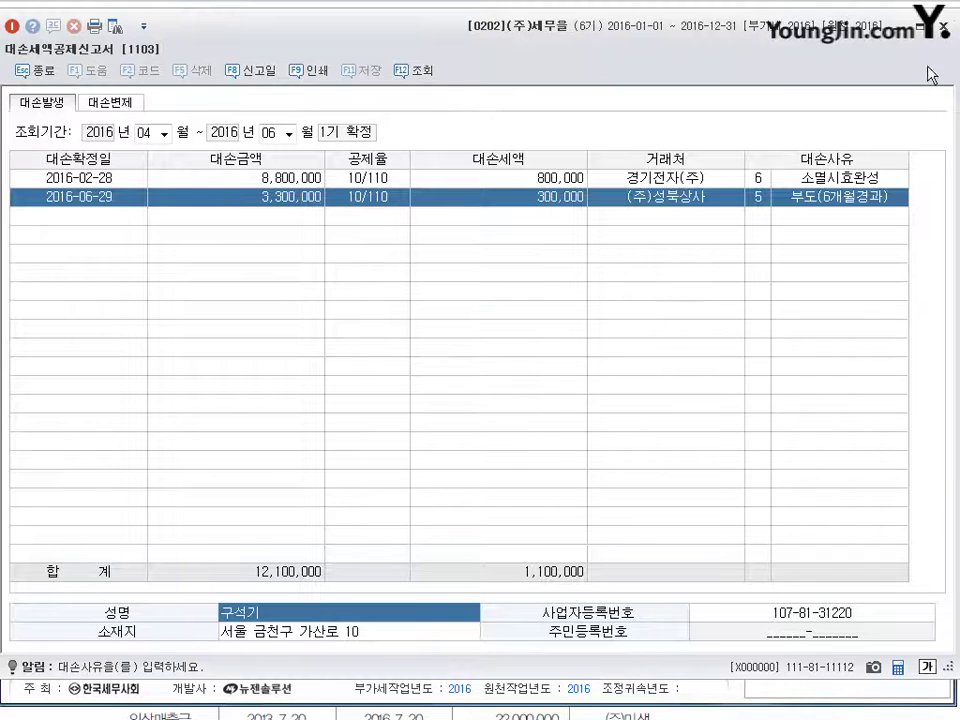
key("Escape")
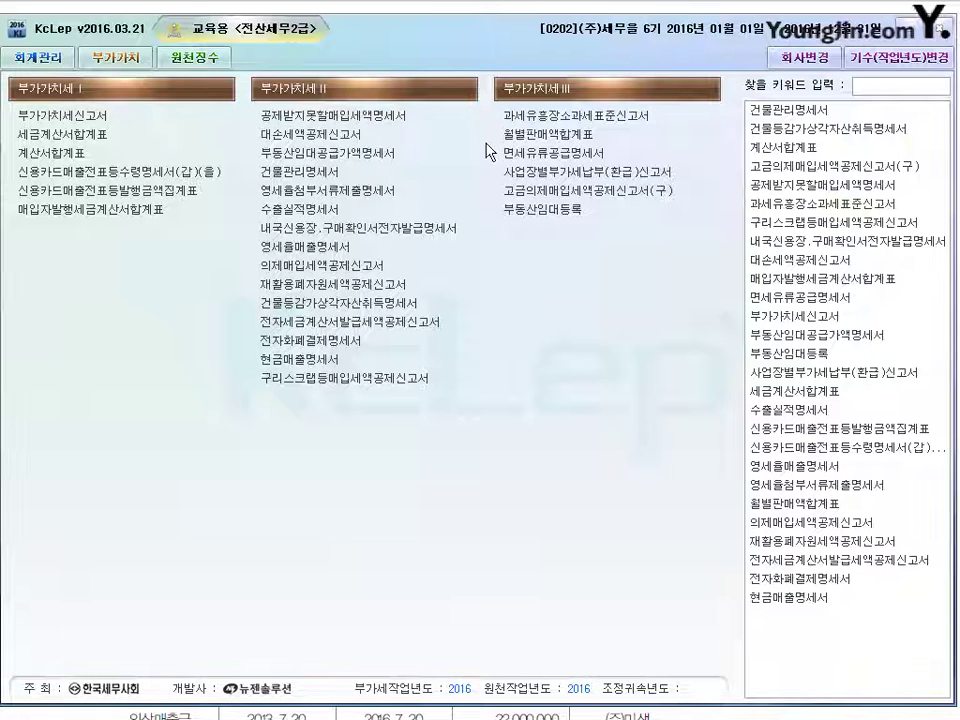
left_click(105, 122)
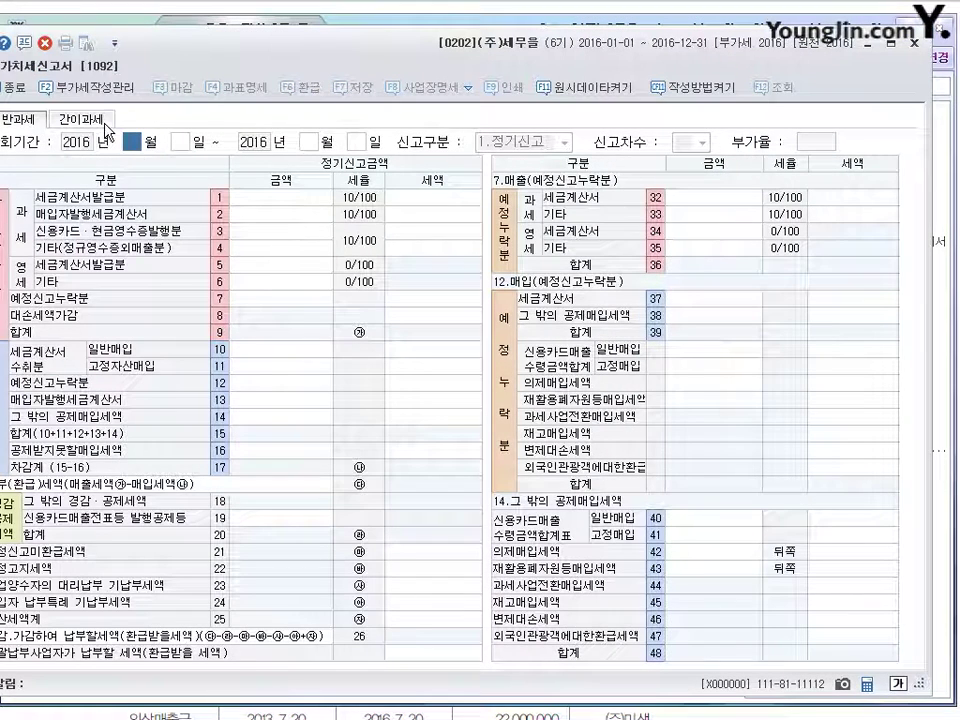
- Query the VAT return for April 1 to June 30, 2016 without loading the previously saved data
type("4")
key("Return")
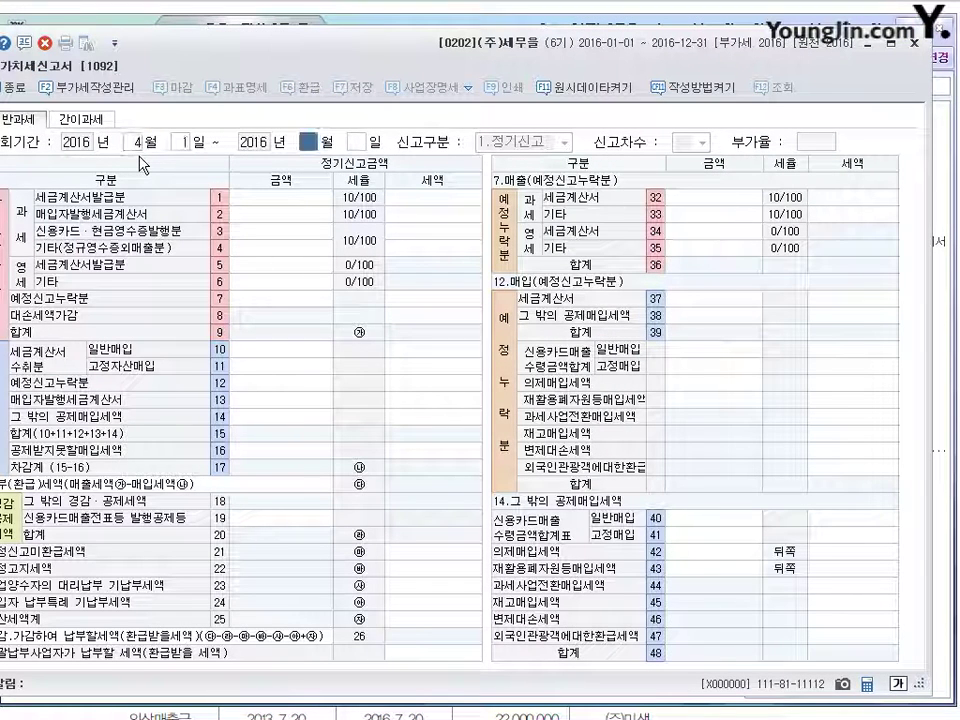
type("6")
key("Return")
type("30")
key("Return")
key("Return")
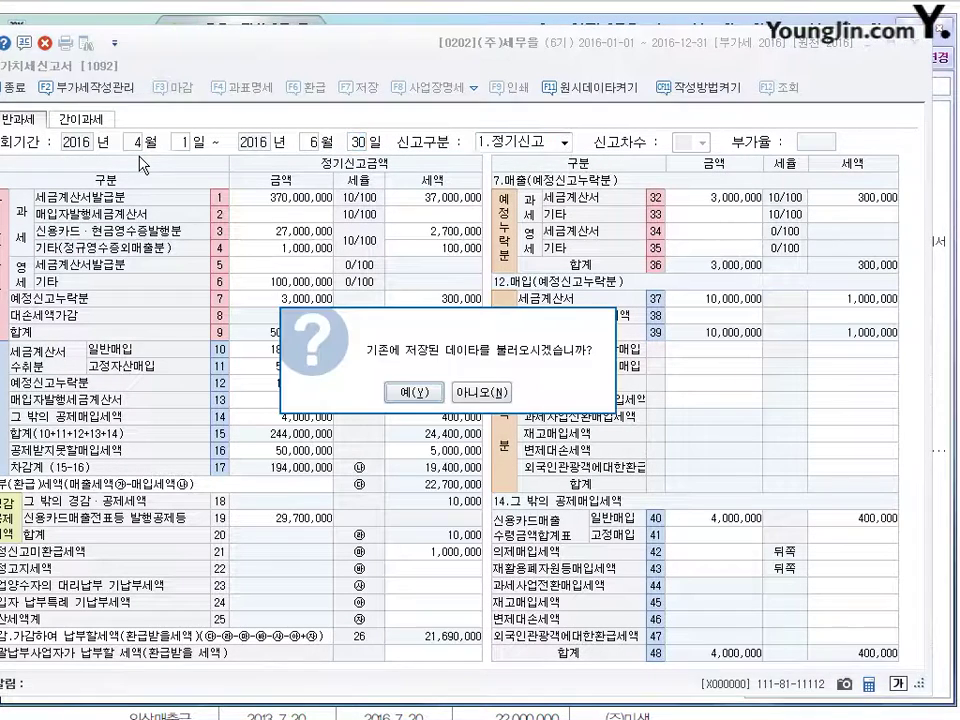
left_click(487, 392)
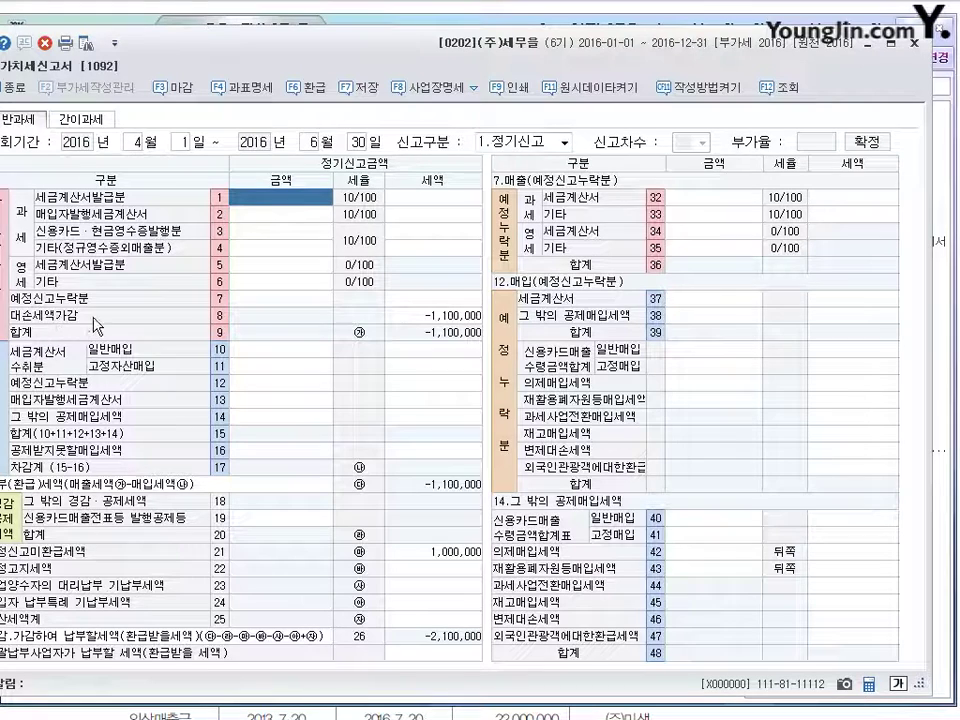
- Check the 대손세액가감 tax amount on line 8 against the bad debt tax credit report, and close the VAT return without saving
left_click(450, 316)
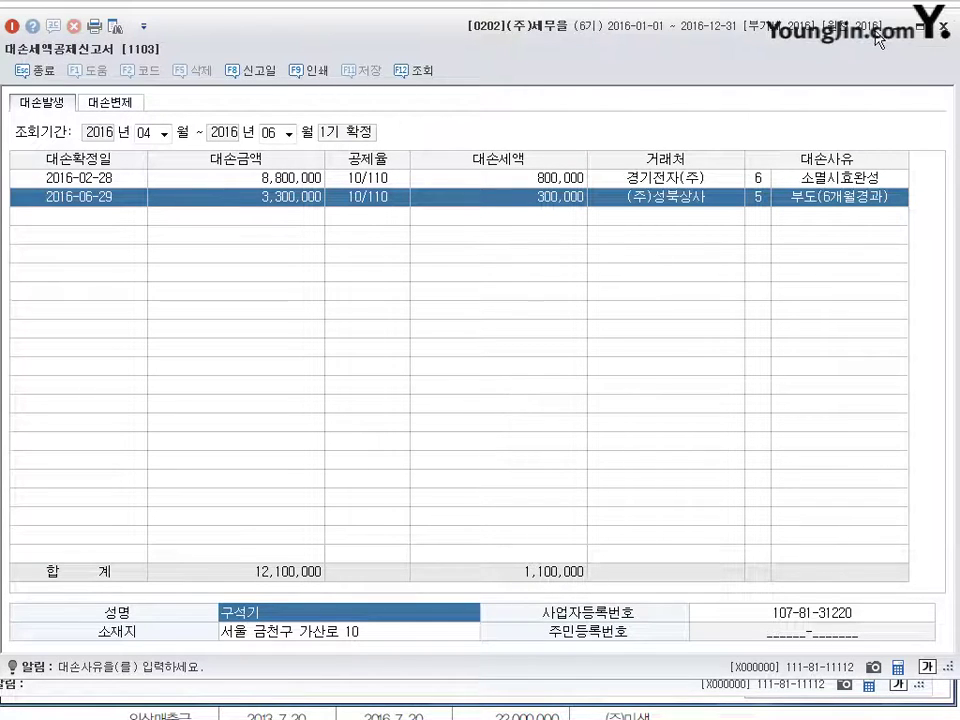
key("Escape")
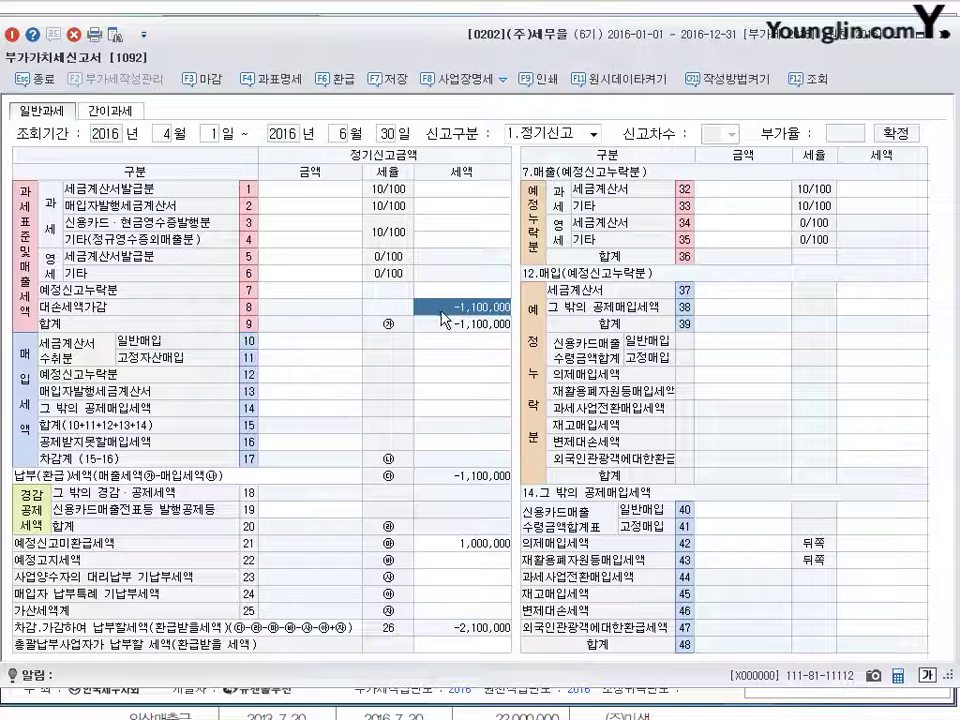
left_click_drag(437, 329, 447, 322)
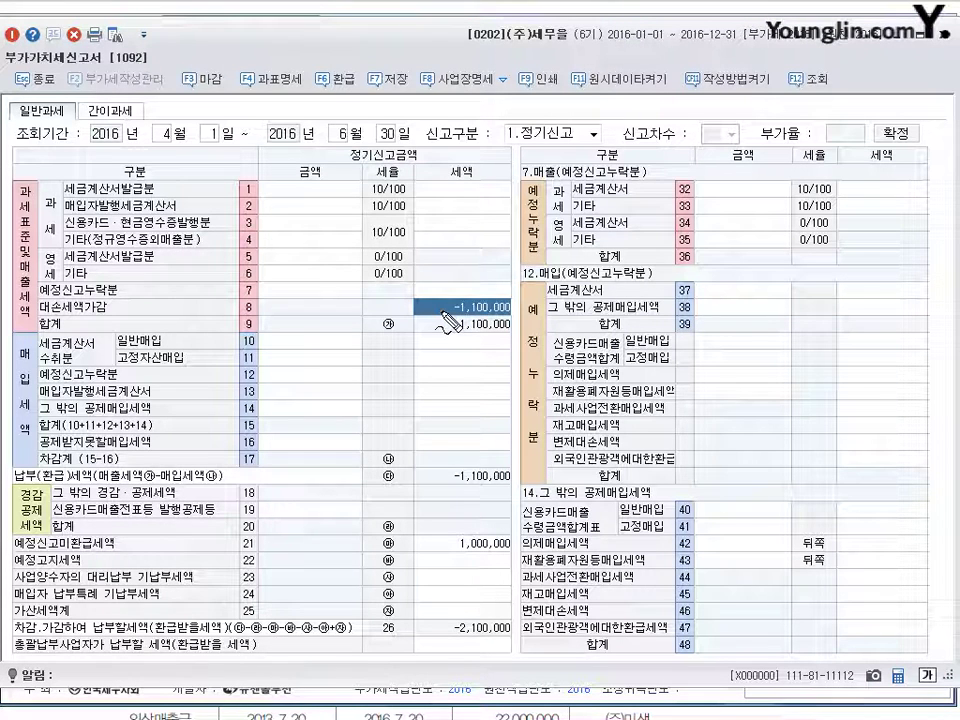
key("Escape")
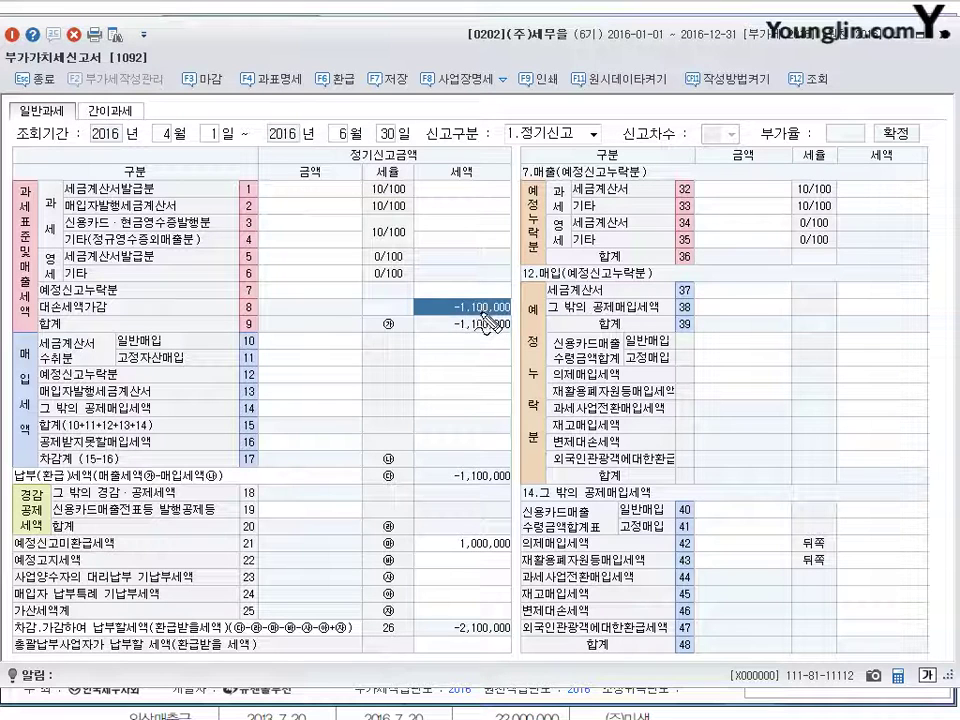
left_click_drag(464, 336, 477, 328)
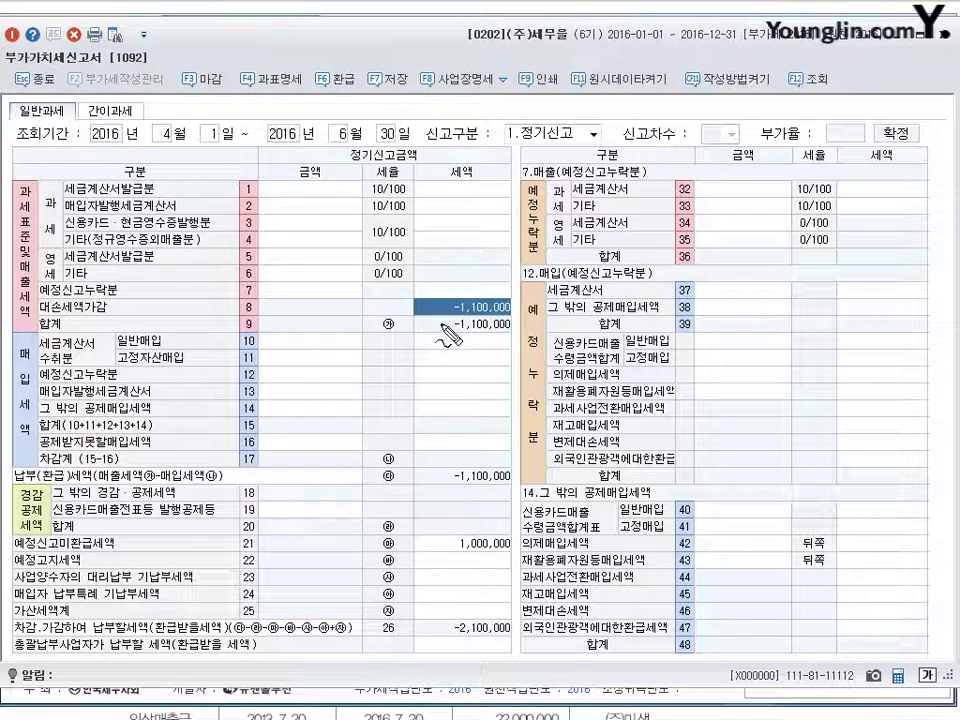
mouse_move(459, 317)
left_mouse_down()
mouse_move(449, 321)
mouse_move(482, 295)
mouse_move(530, 318)
mouse_move(452, 326)
left_mouse_up()
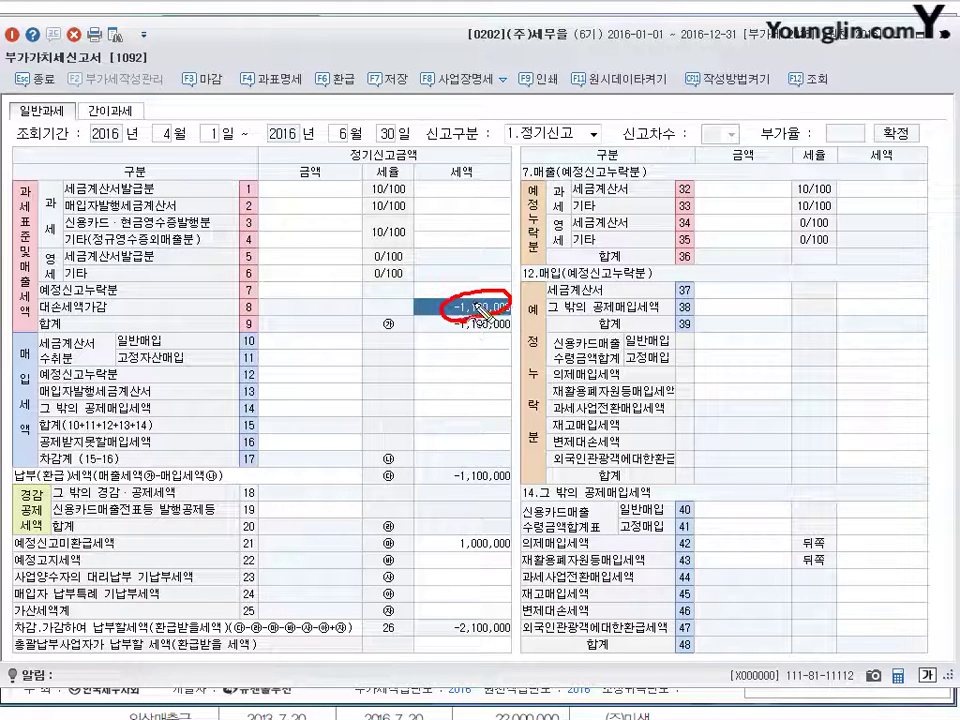
key("Escape")
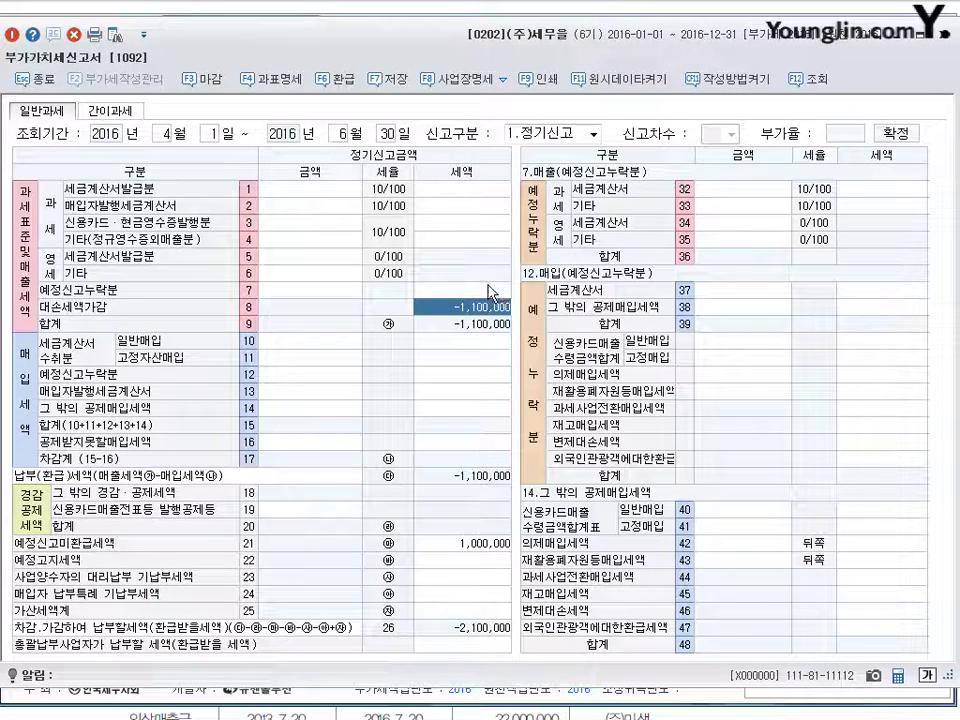
left_click(951, 40)
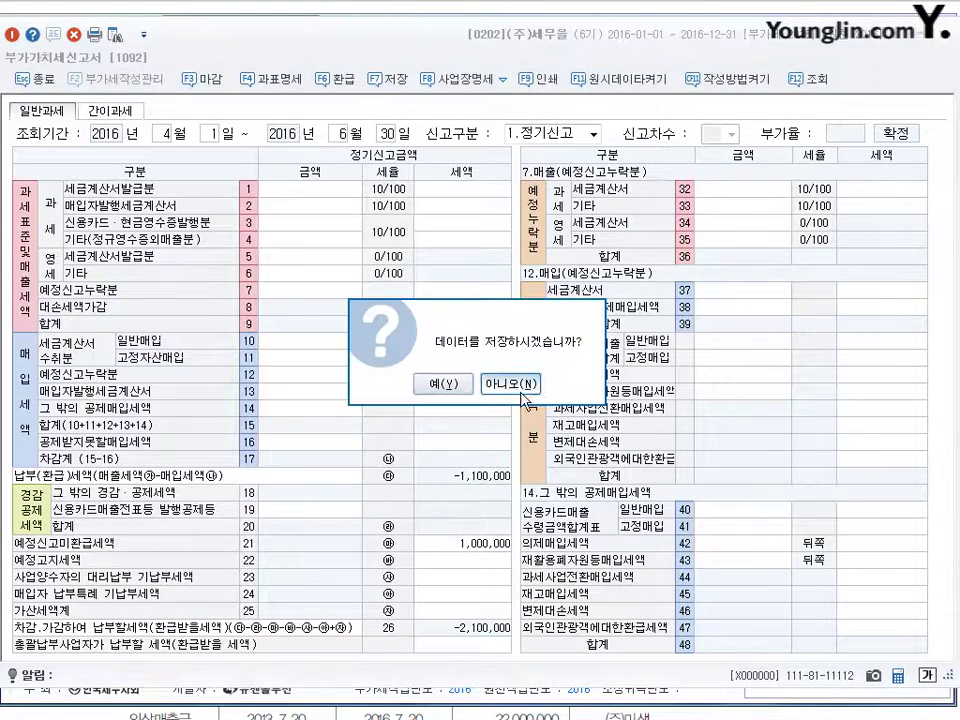
left_click(520, 390)
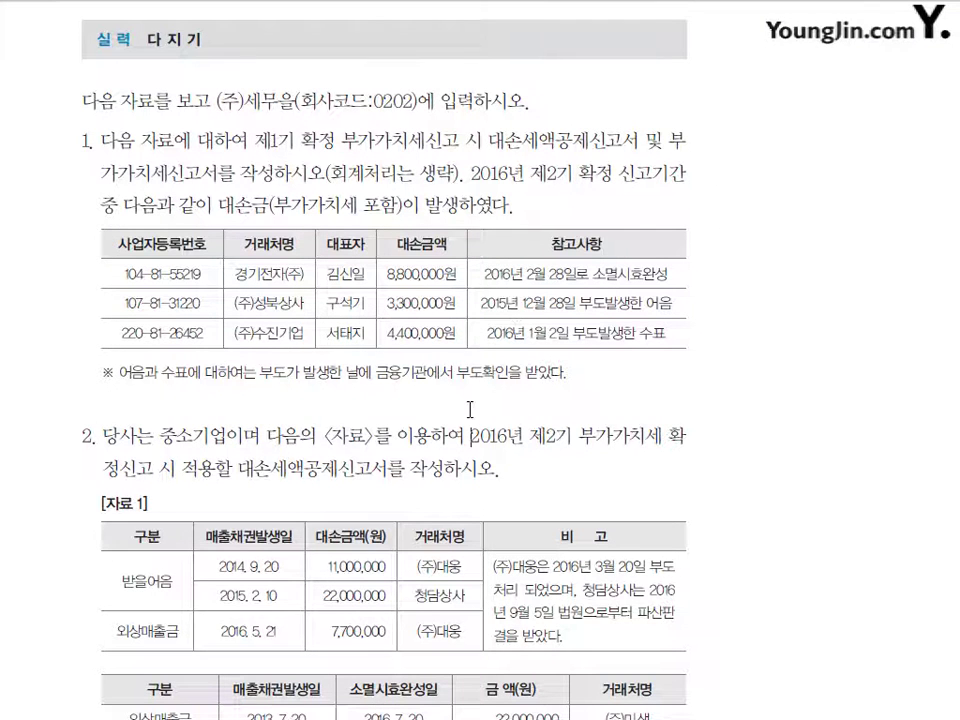
- Review the exercise note on bank confirmation of the dishonoured notes and checks, and bring up the data tables of problem 2
scroll(463, 411, "down", 3)
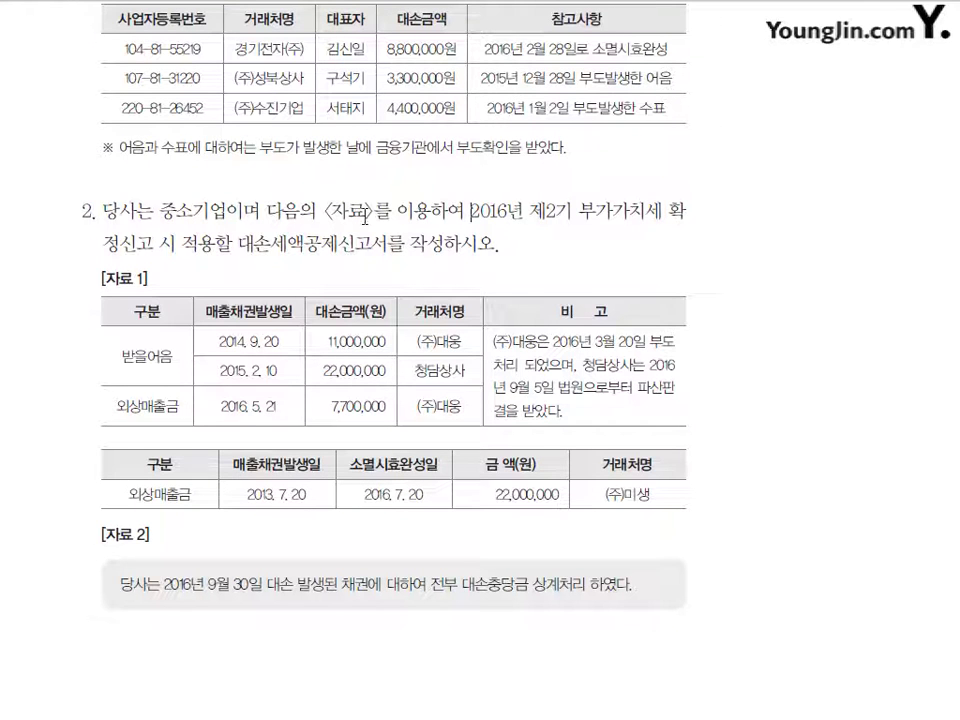
scroll(112, 158, "up", 1)
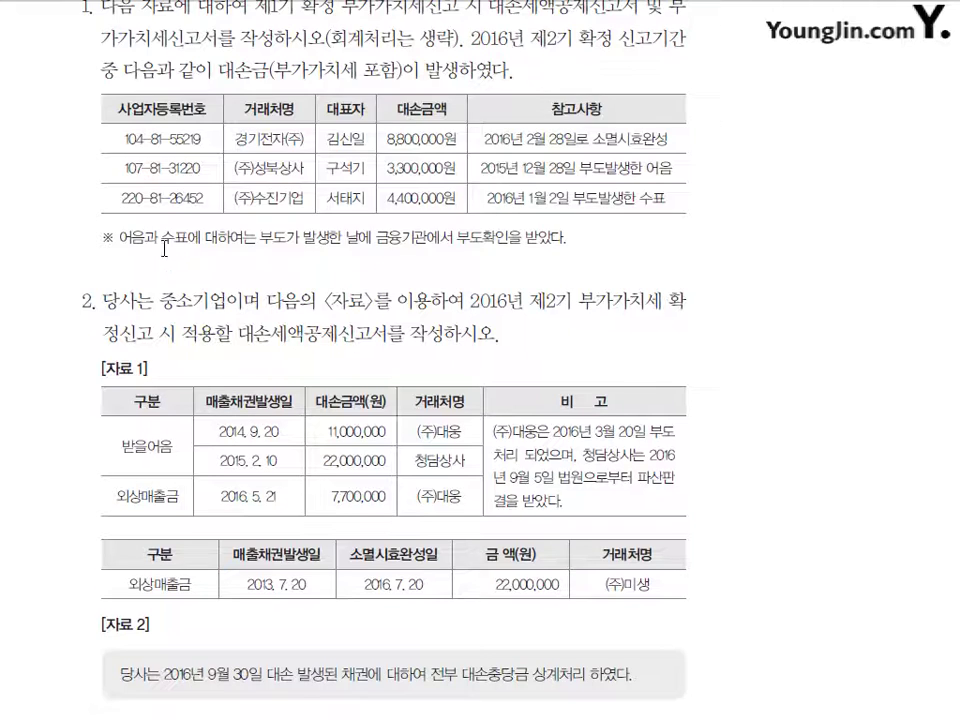
left_click_drag(122, 237, 548, 243)
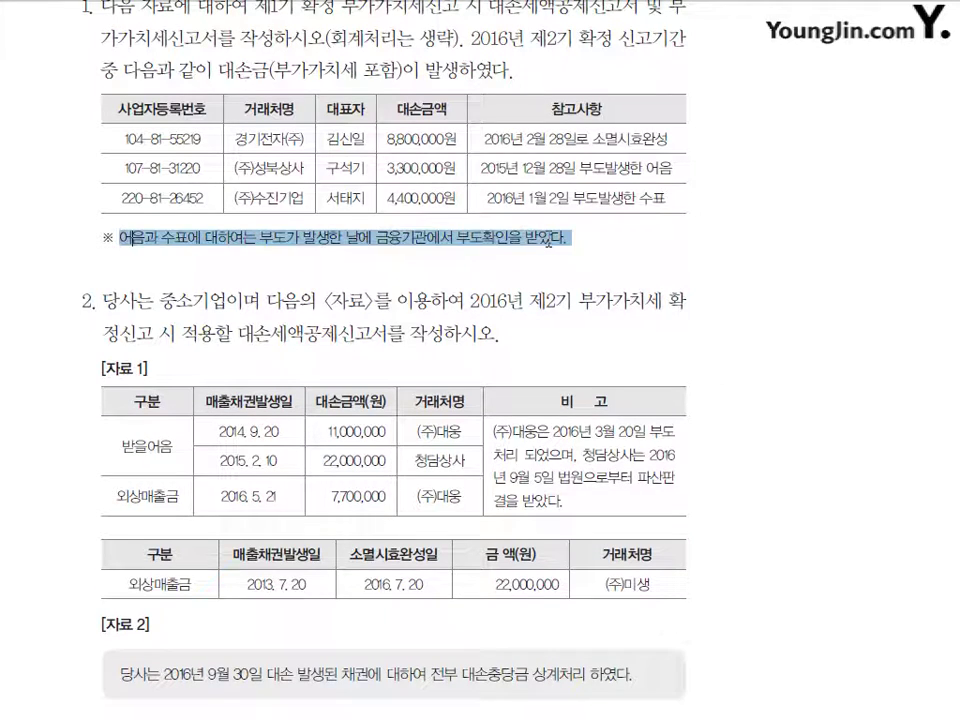
left_click(460, 246)
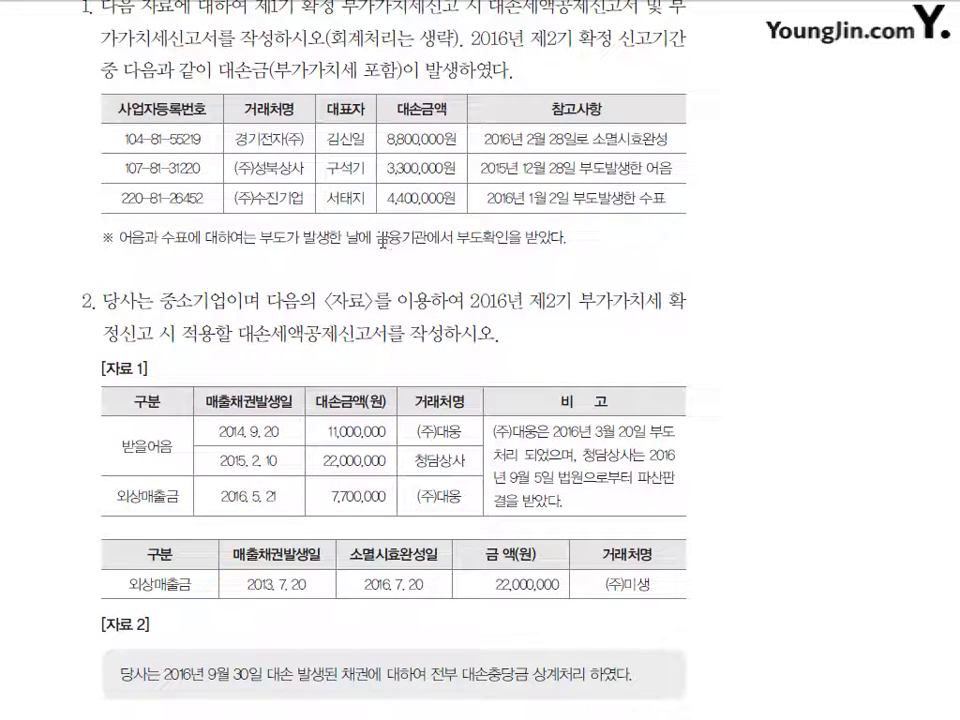
left_click_drag(379, 240, 564, 243)
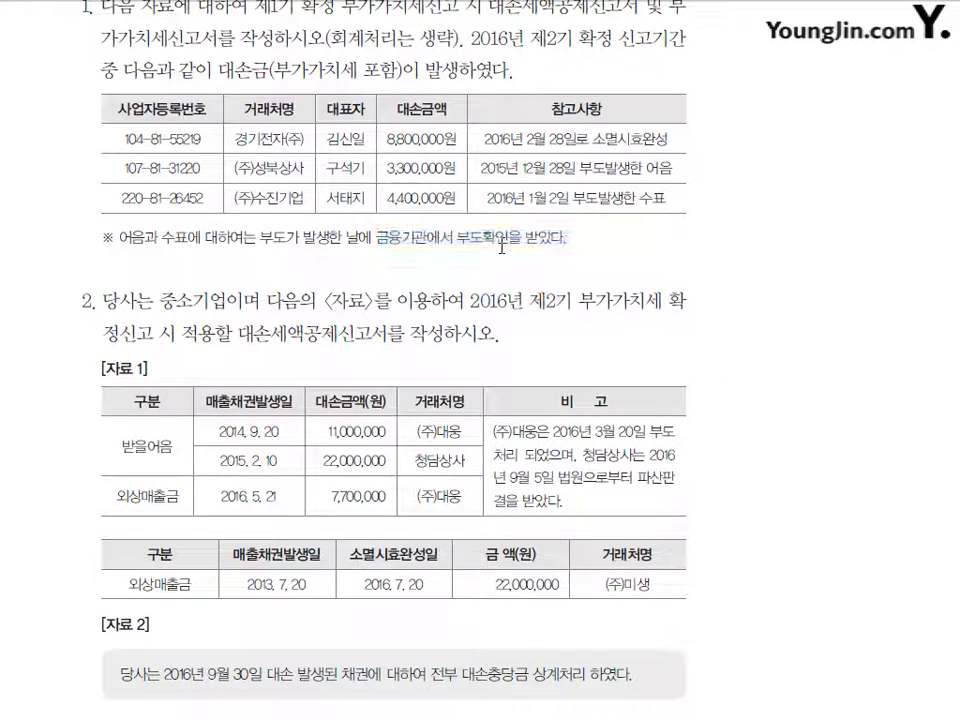
left_click(492, 246)
left_click(485, 247)
left_click_drag(100, 238, 439, 249)
left_click(408, 275)
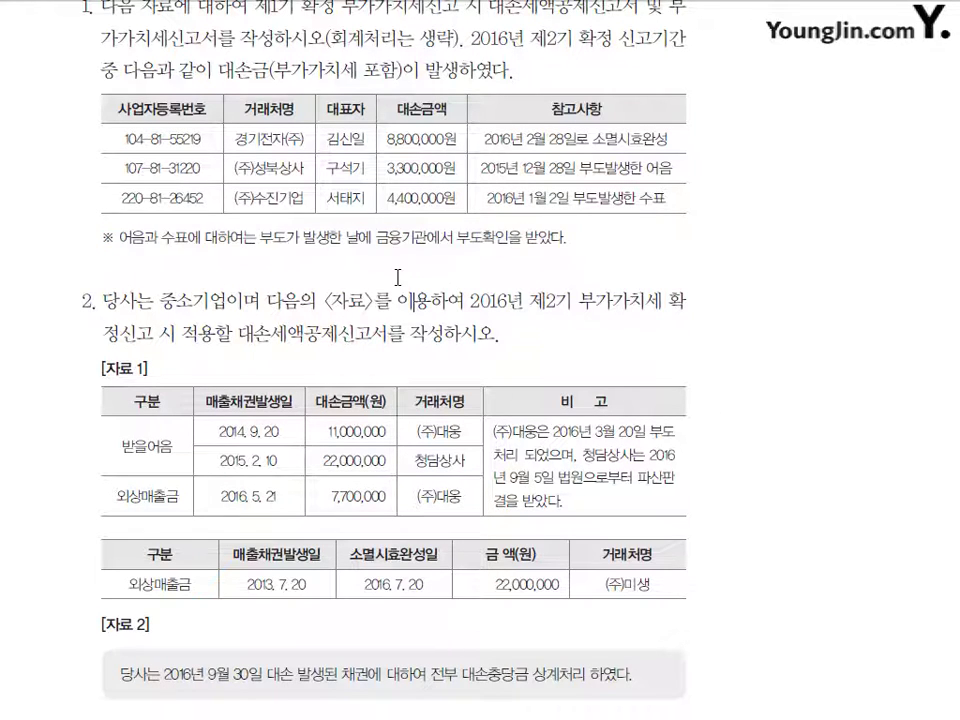
scroll(398, 277, "down", 3)
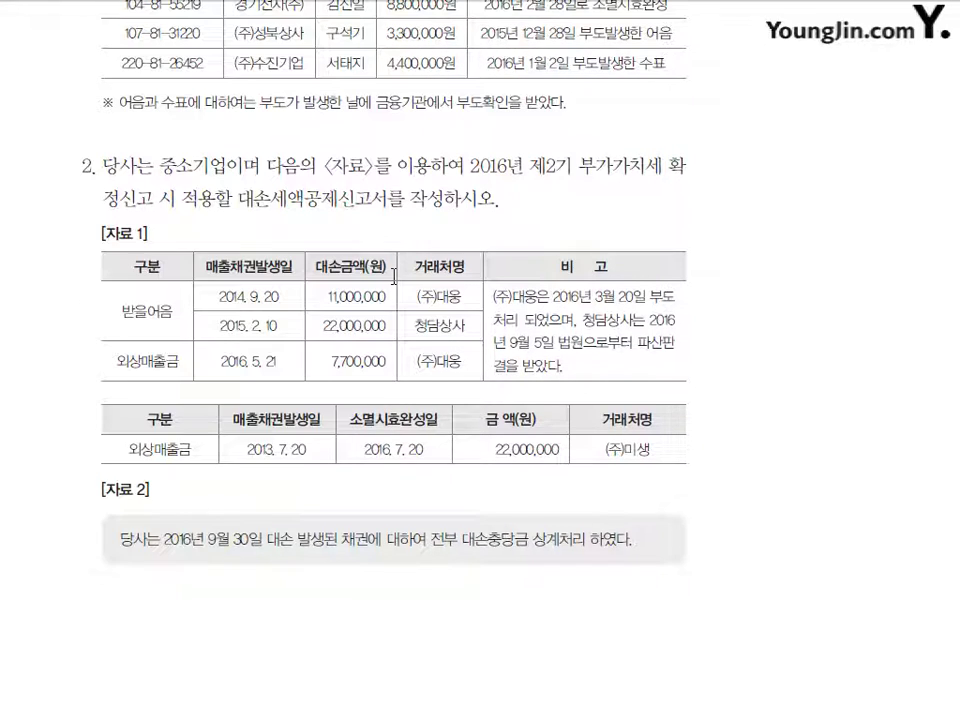